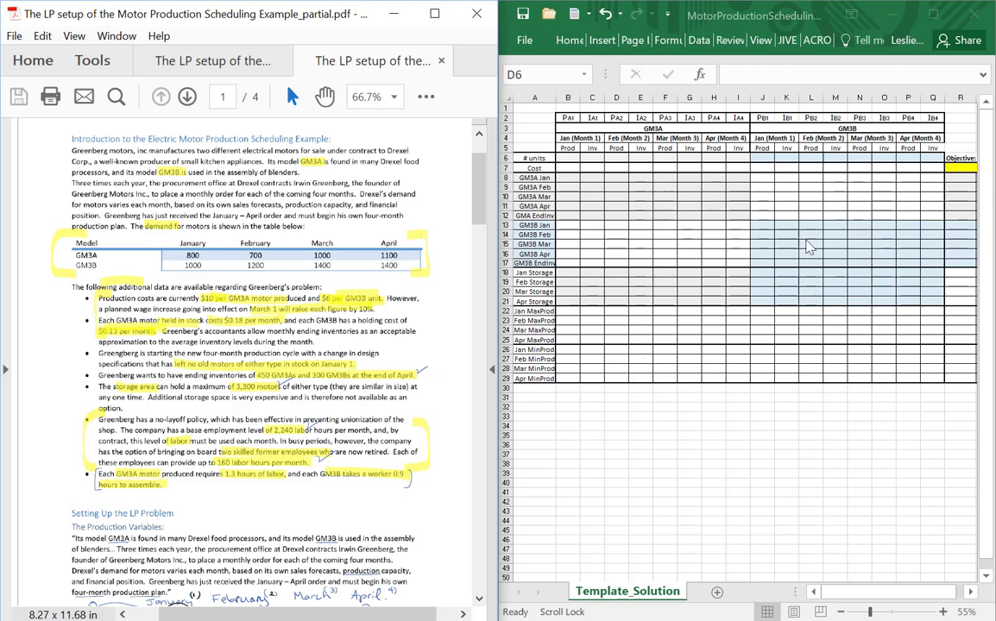
click(586, 461)
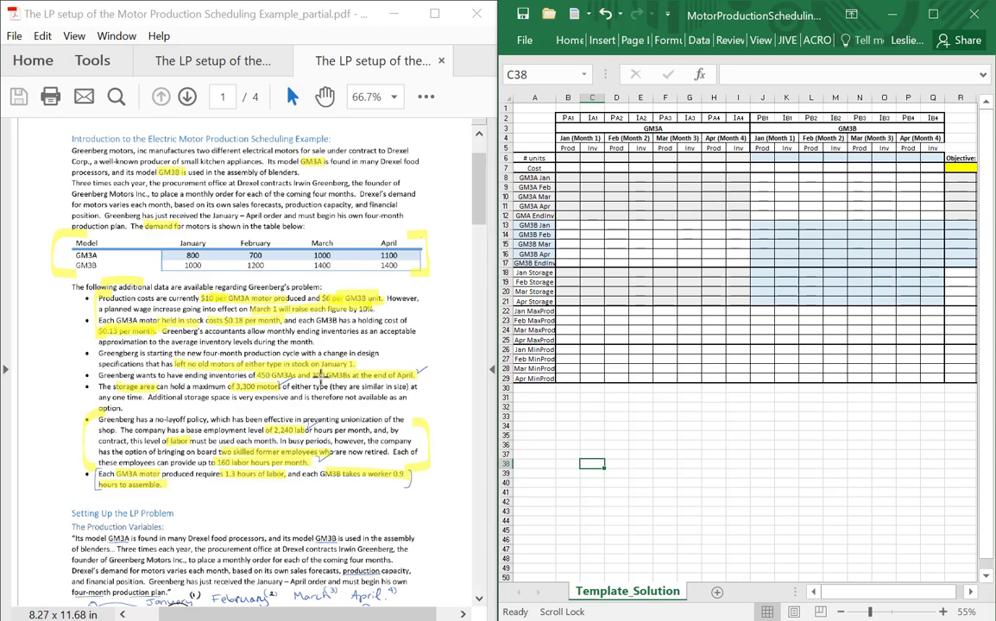
click(547, 443)
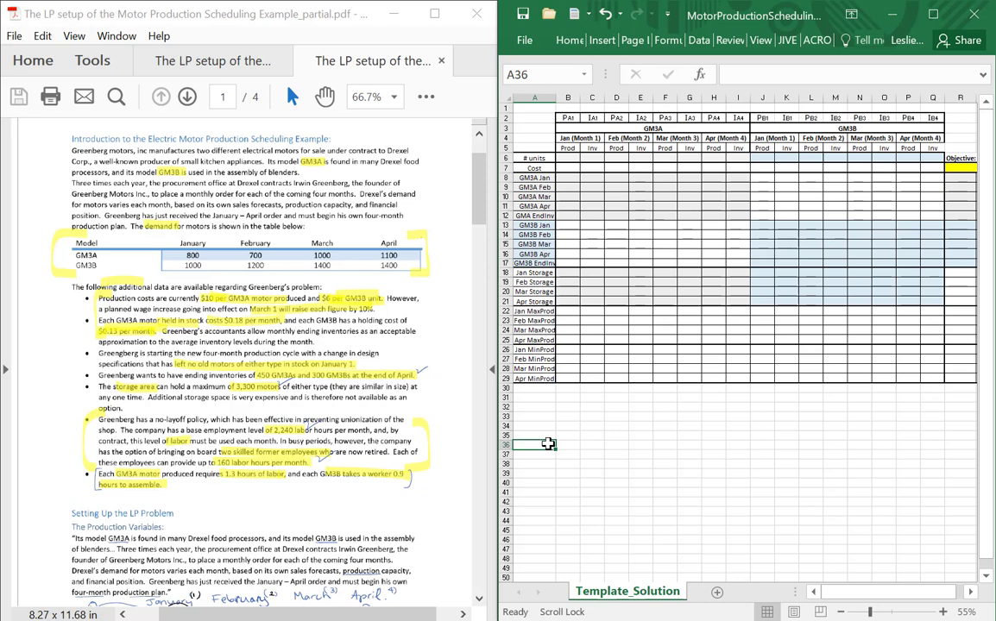
click(661, 482)
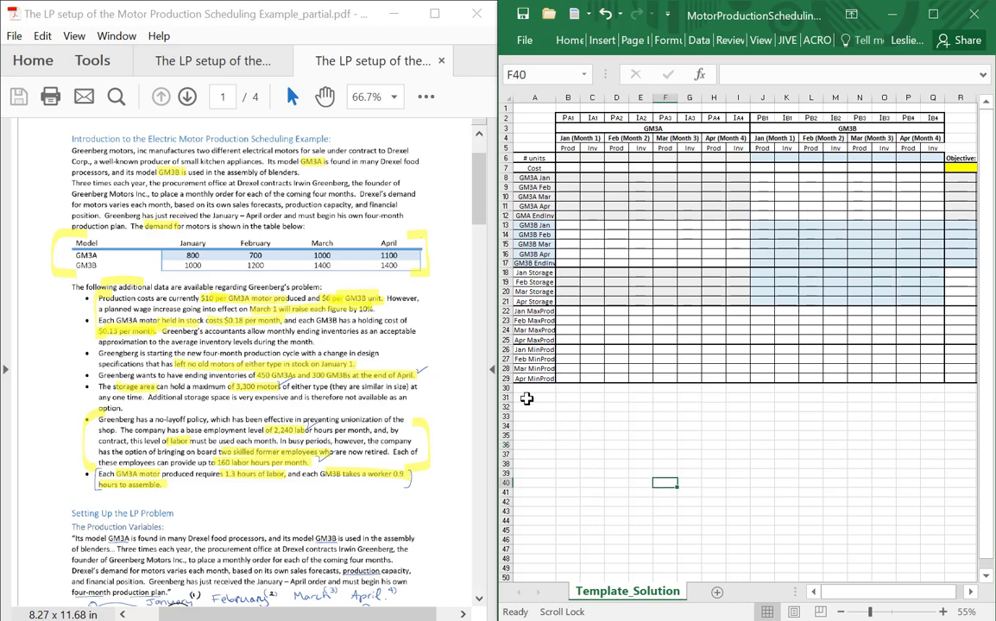
Fill the # units row from B6 to Q6 with yellow
drag(496, 388, 338, 393)
click(506, 436)
ctrl+scroll(553, 457, up, 2)
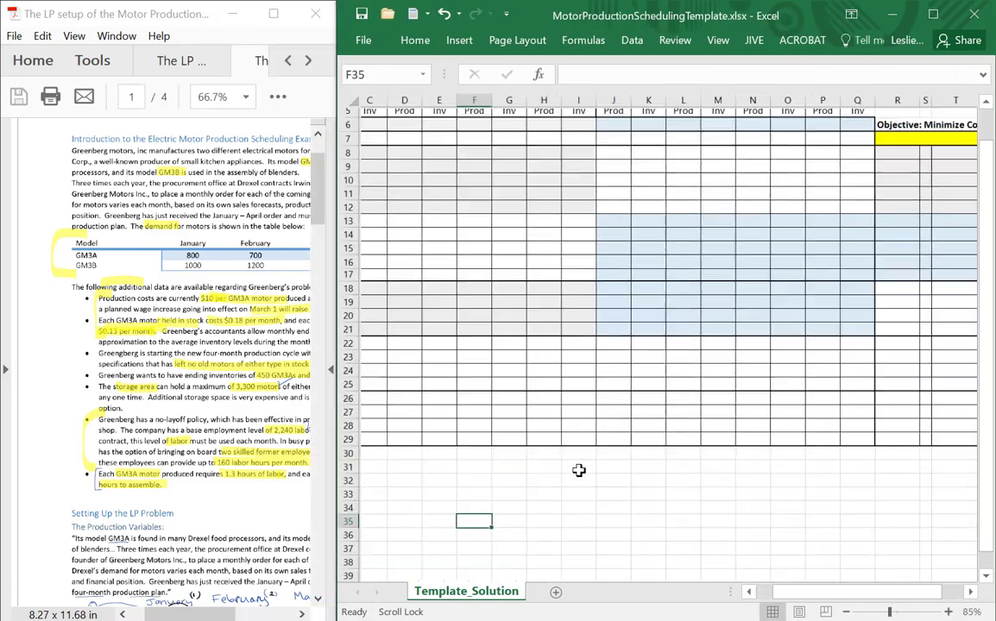
drag(801, 606, 745, 596)
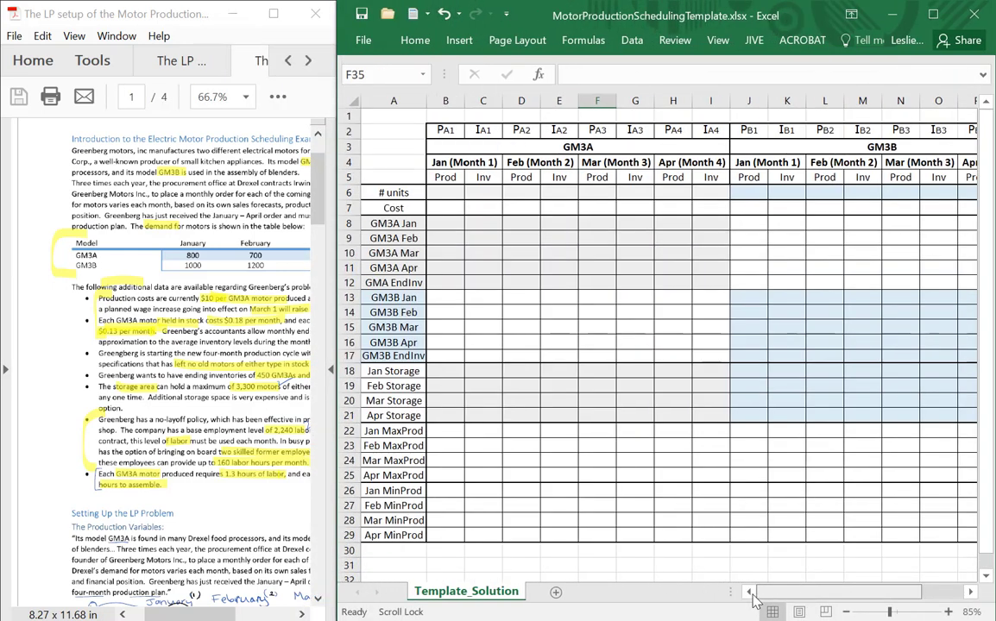
click(635, 355)
drag(429, 191, 878, 193)
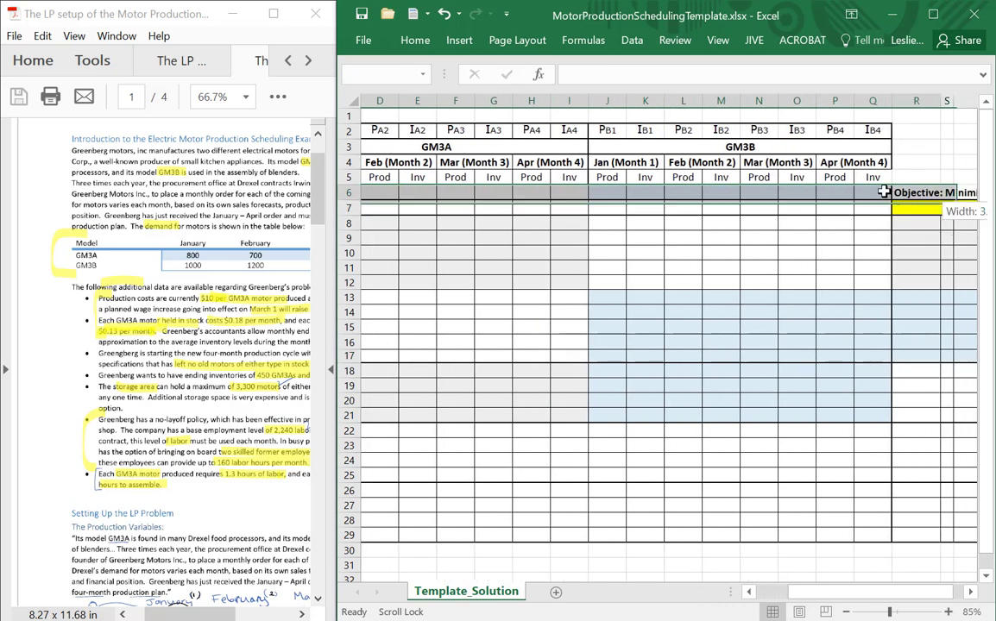
right_click(695, 192)
click(726, 165)
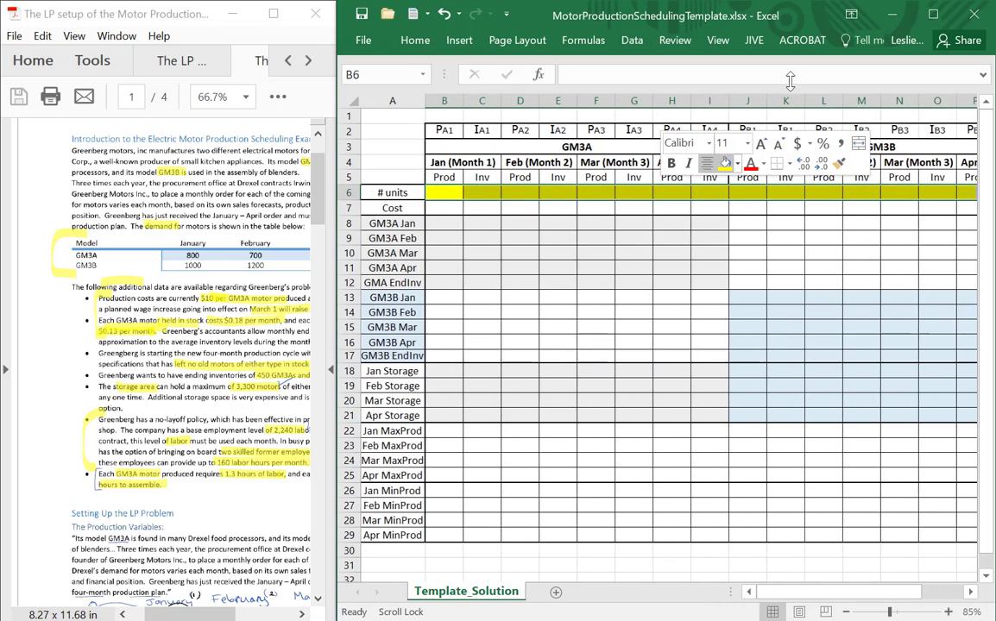
click(933, 14)
click(487, 176)
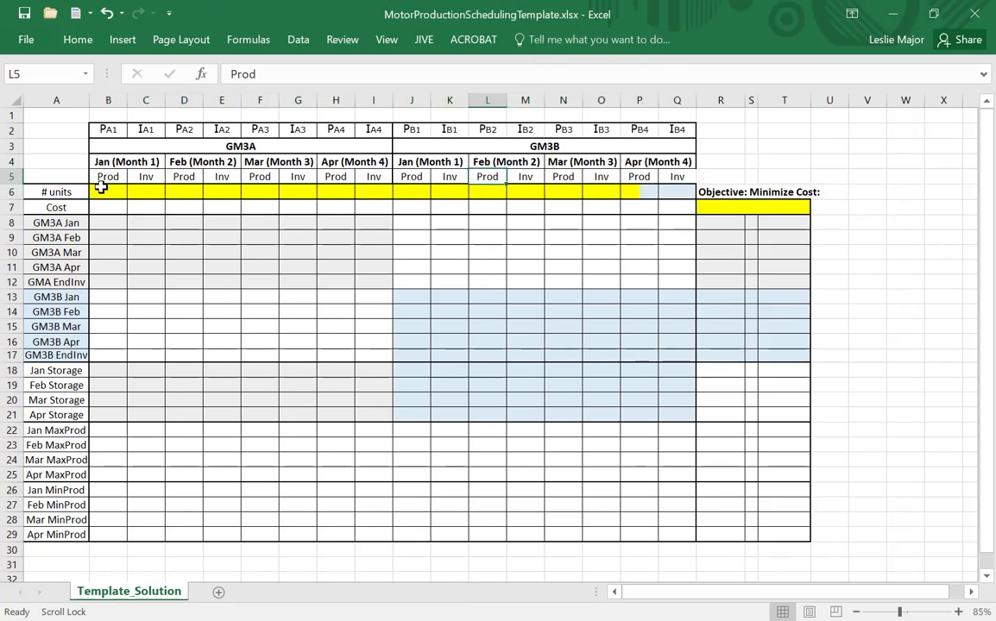
drag(101, 189, 668, 191)
click(534, 266)
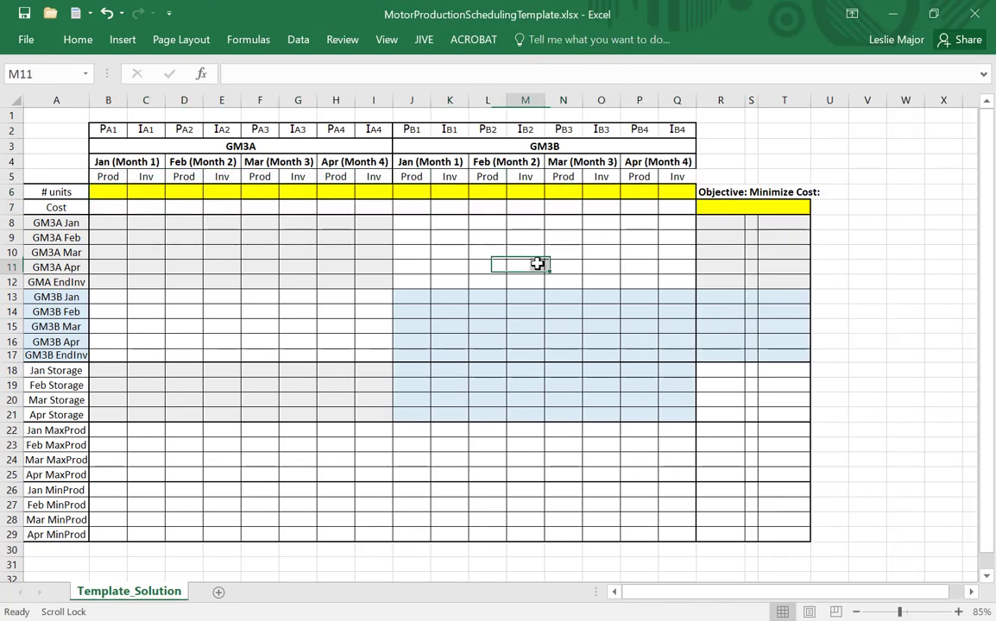
click(115, 204)
drag(116, 205, 678, 209)
click(630, 251)
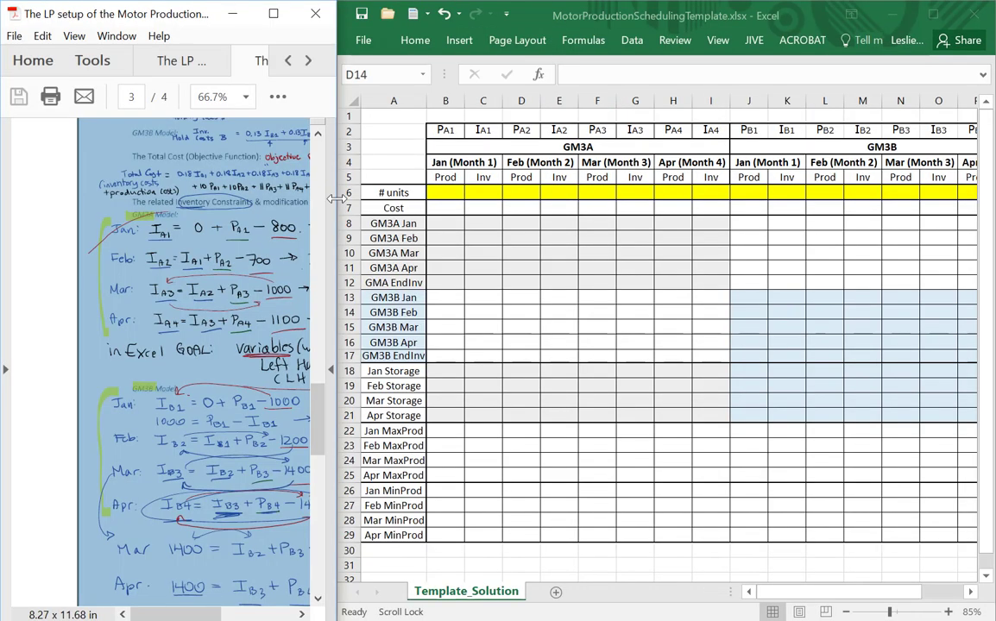
Mark the total cost formula in the PDF and enter 10 as the GM3A January production cost in B7
drag(336, 199, 457, 196)
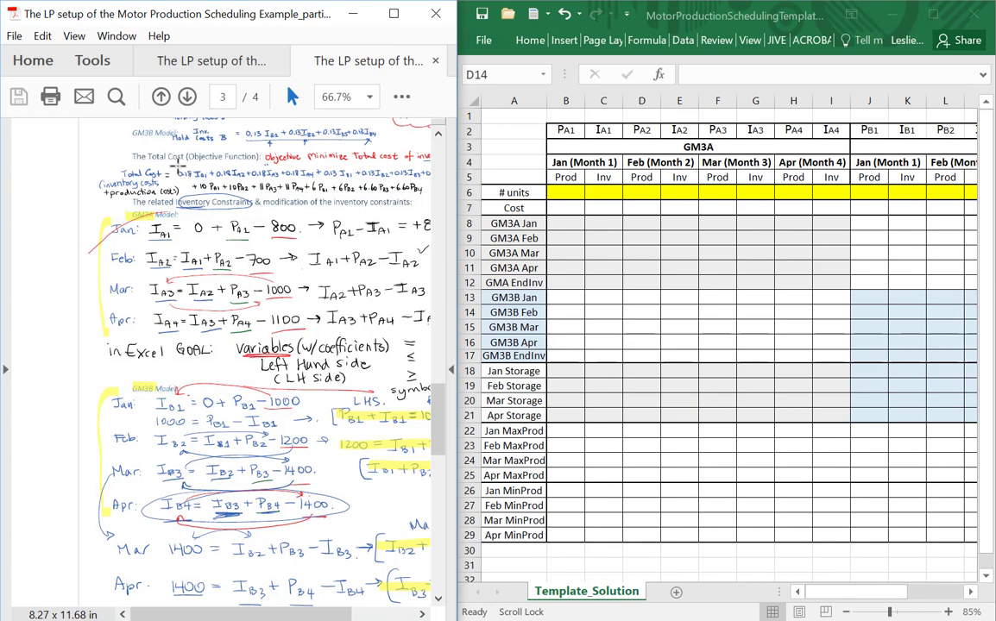
drag(173, 166, 559, 208)
click(569, 207)
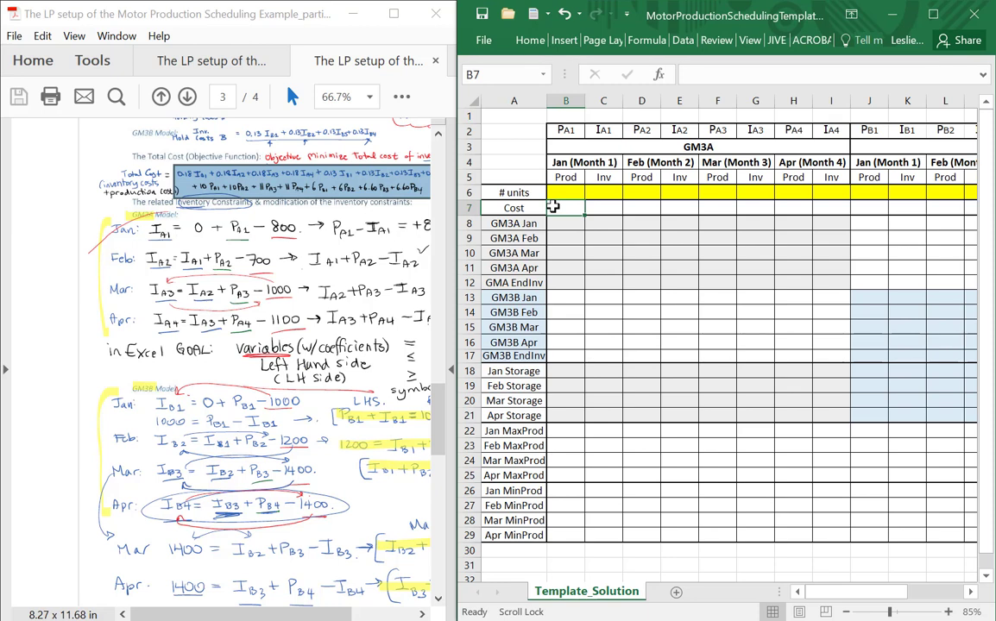
text(10)
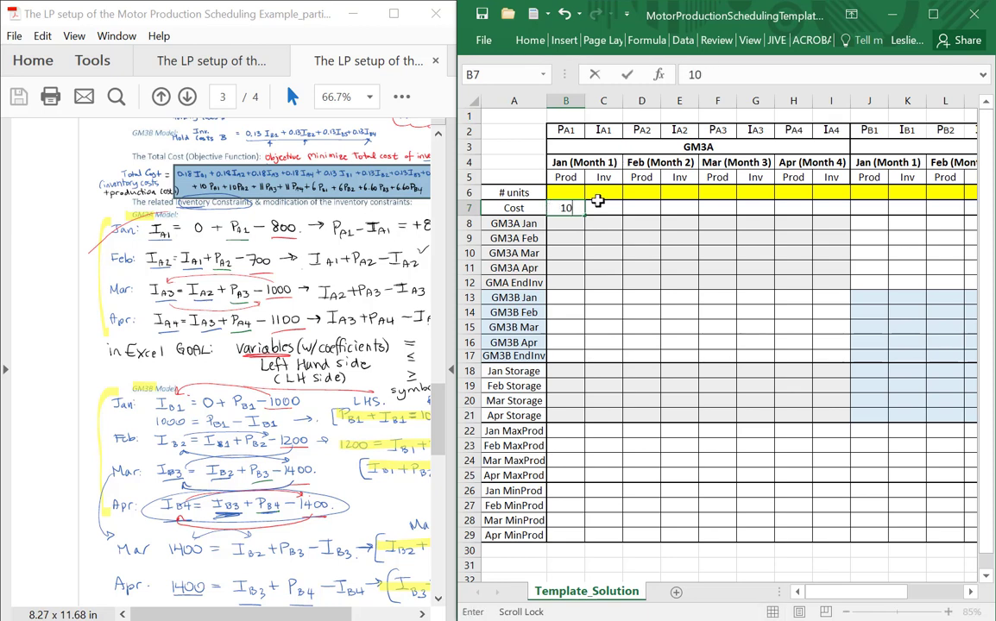
click(647, 209)
text(12)
click(728, 255)
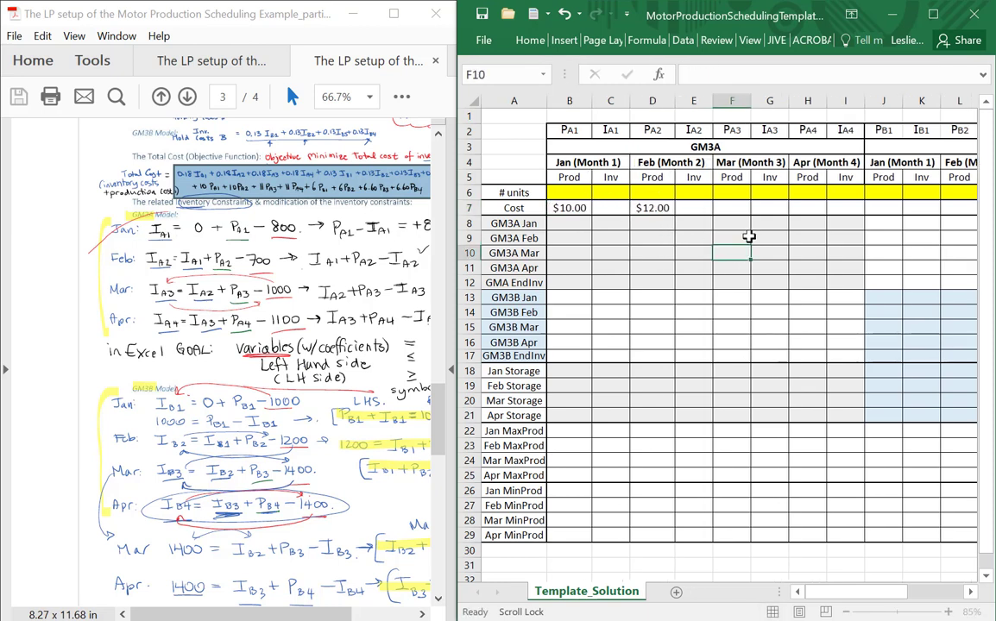
Set the GM3A production costs to 10 for February in D7 and 11 for March and April in F7 and H7
double_click(828, 16)
click(196, 209)
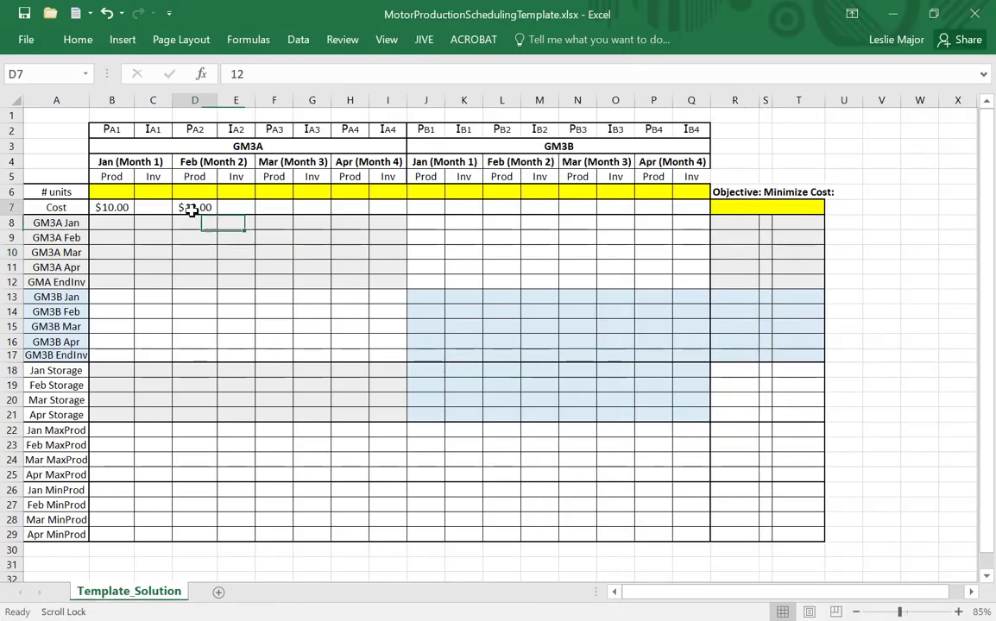
text(10)
click(236, 283)
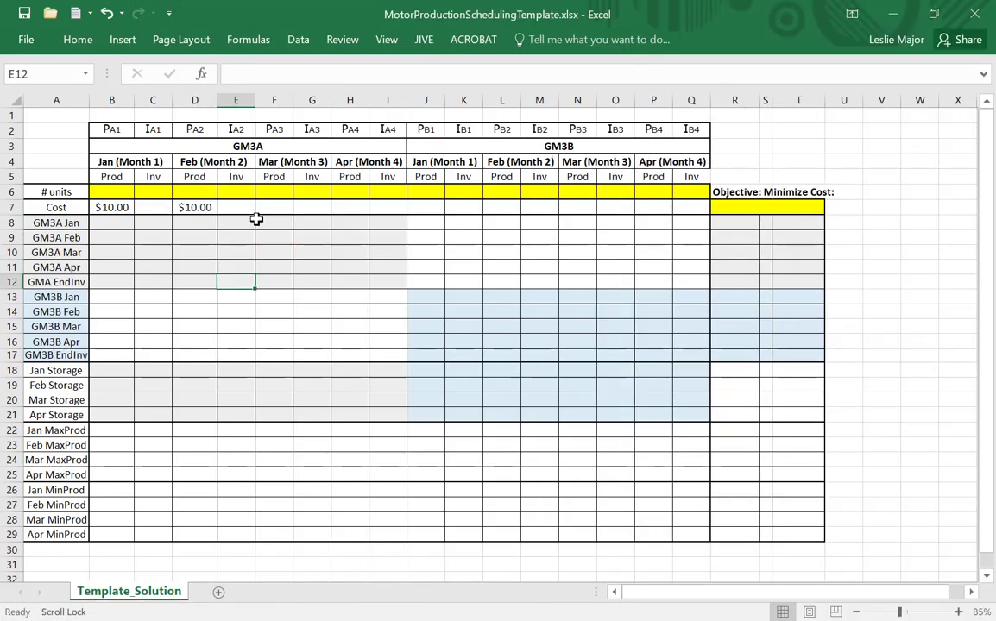
click(281, 207)
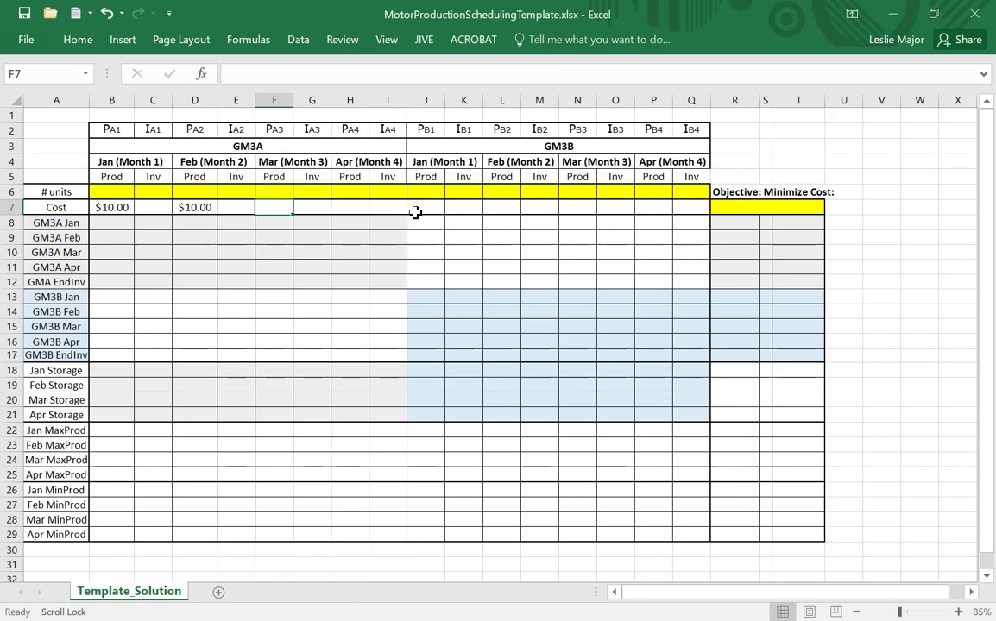
text(11)
key(Tab)
key(Tab)
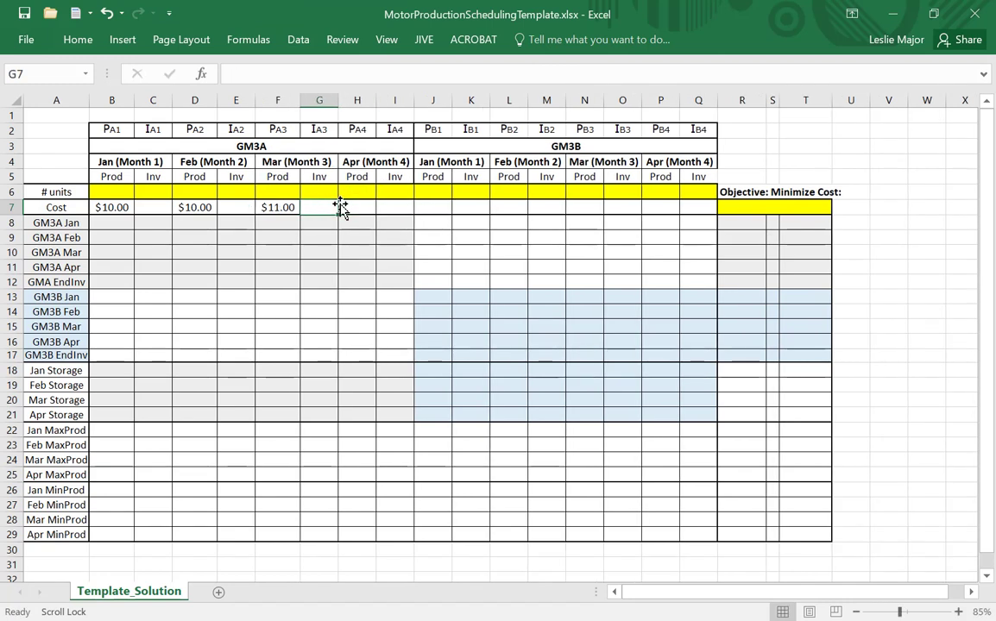
text(11)
click(420, 267)
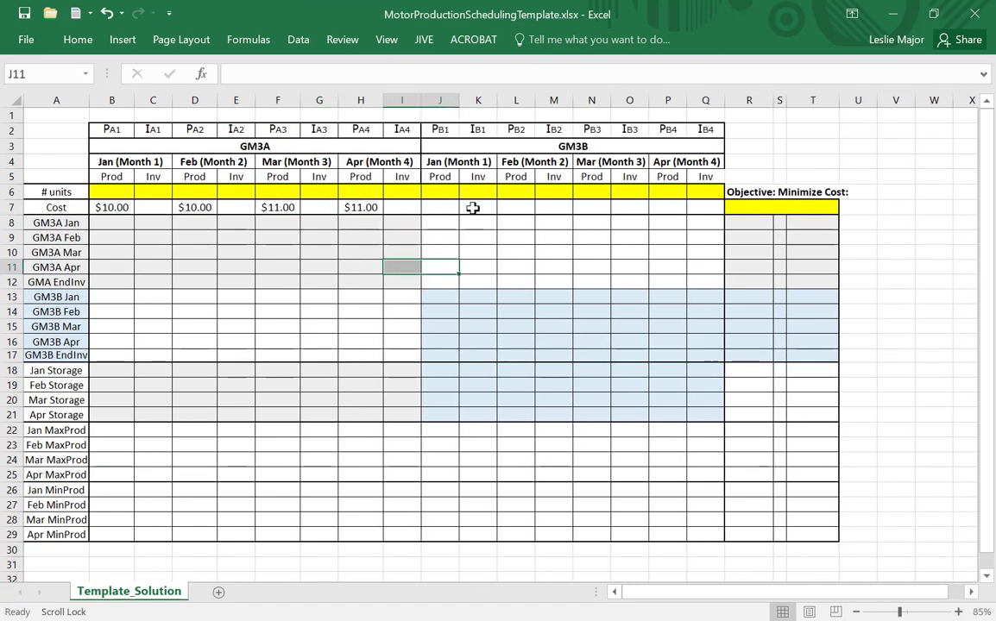
Enter 6 as the GM3B production cost for January in J7 and February in L7
click(446, 210)
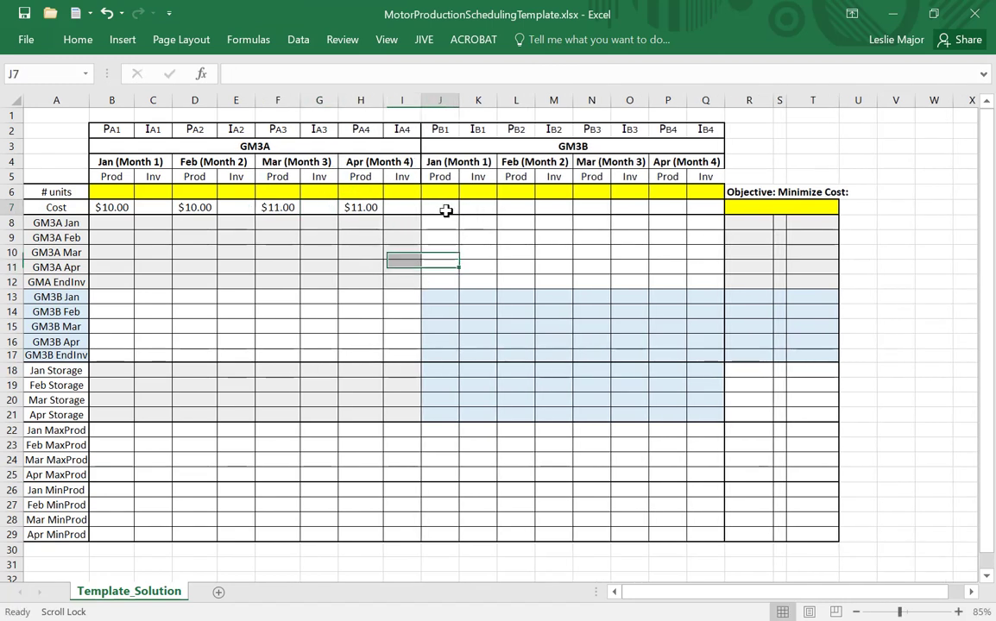
click(295, 144)
click(447, 207)
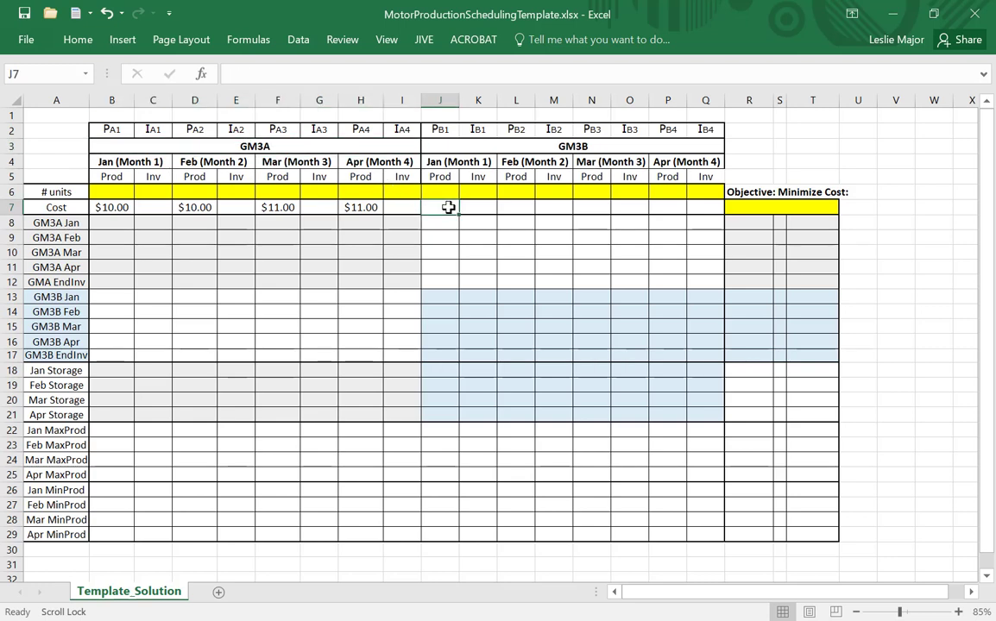
text(6)
click(514, 203)
text(6)
click(511, 267)
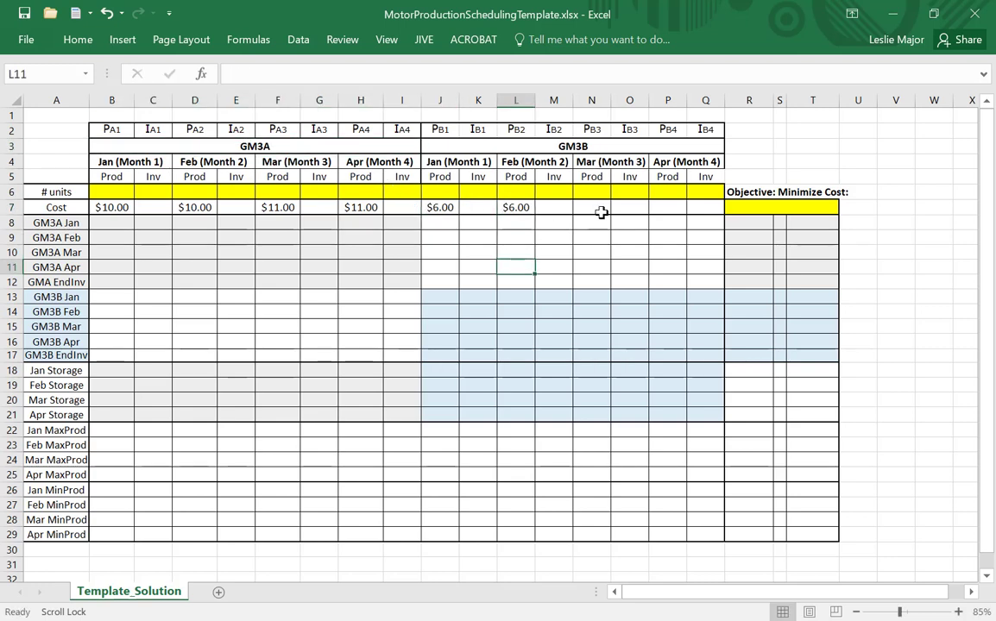
Enter 6.6 as the GM3B production cost for March in N7 and April in P7
click(600, 210)
text(6.6)
key(Return)
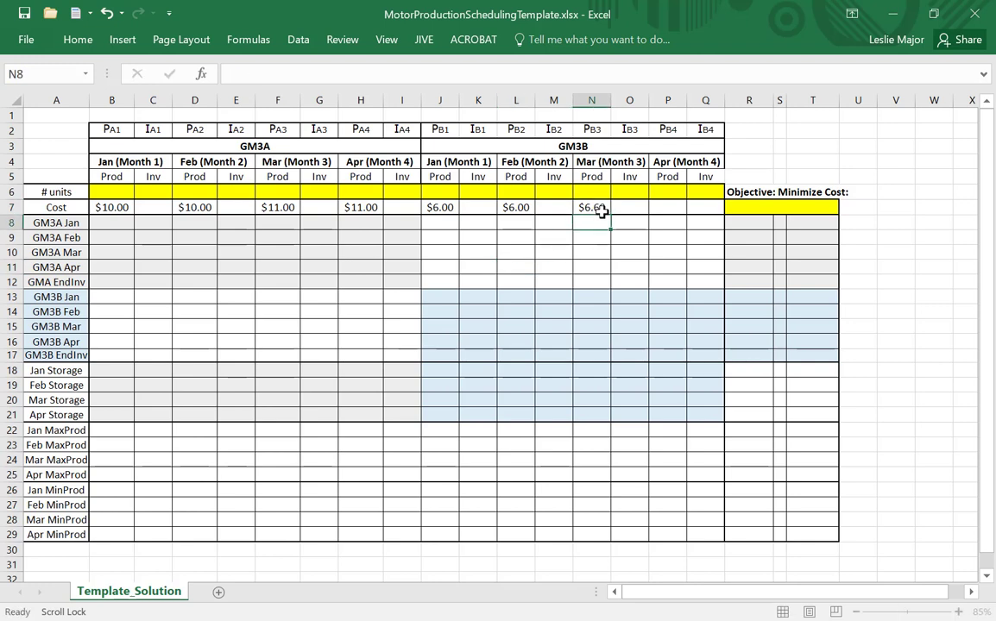
click(656, 208)
text(6.6)
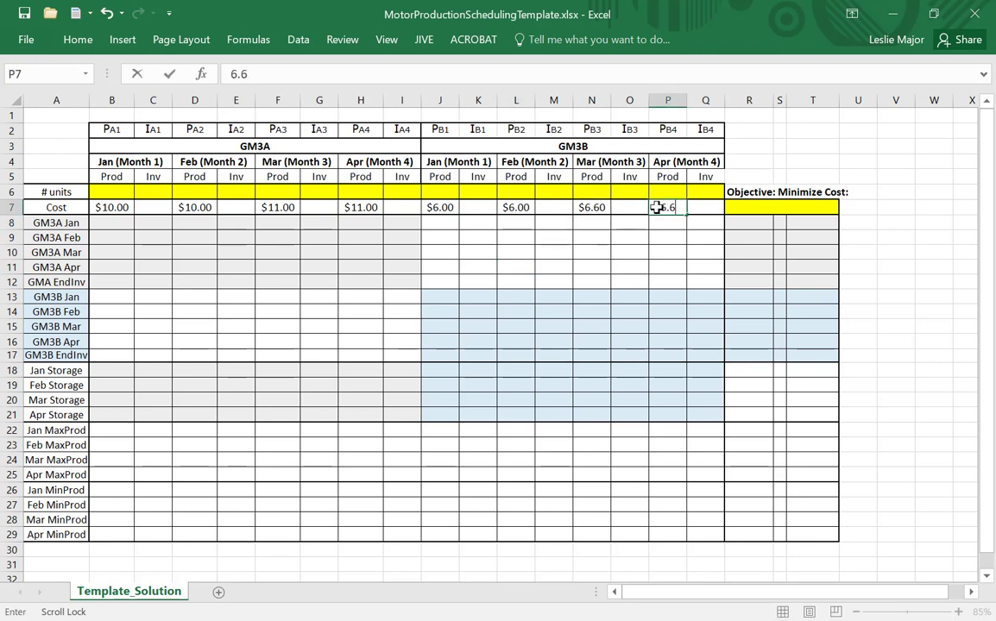
click(629, 300)
click(589, 162)
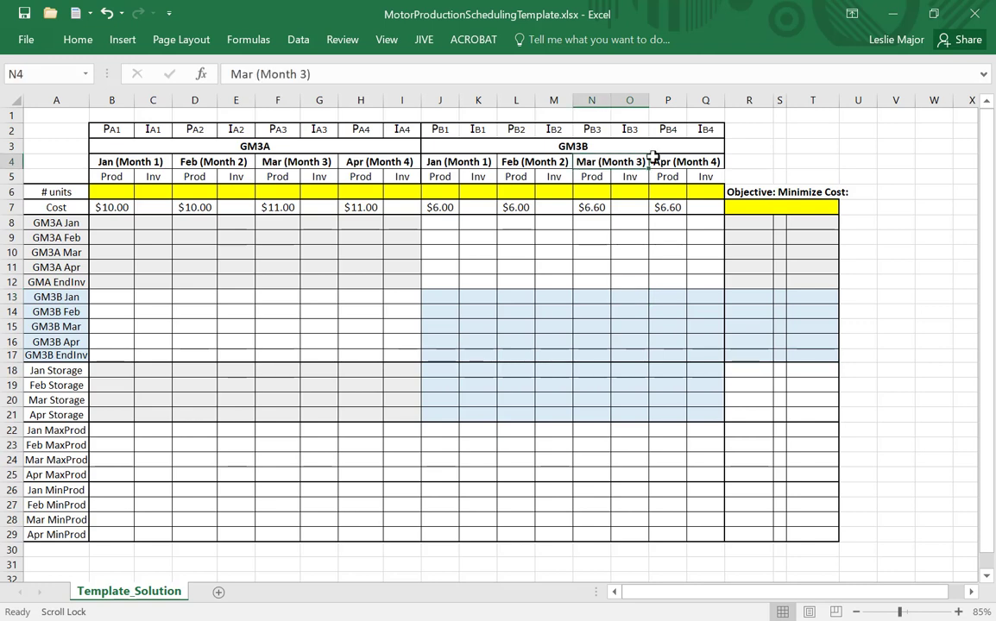
click(655, 158)
click(626, 253)
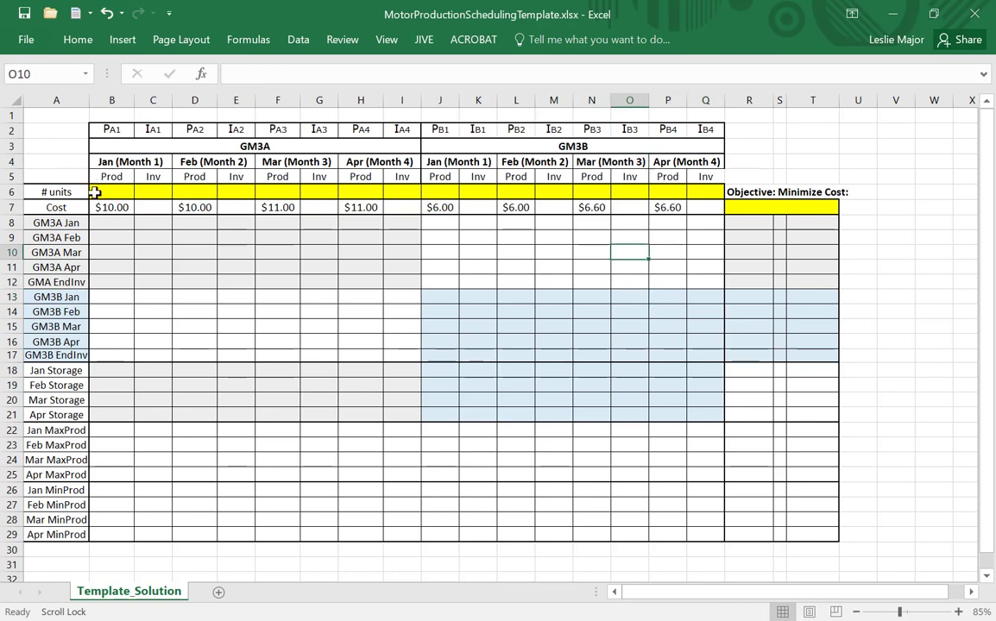
drag(99, 202, 705, 207)
click(603, 256)
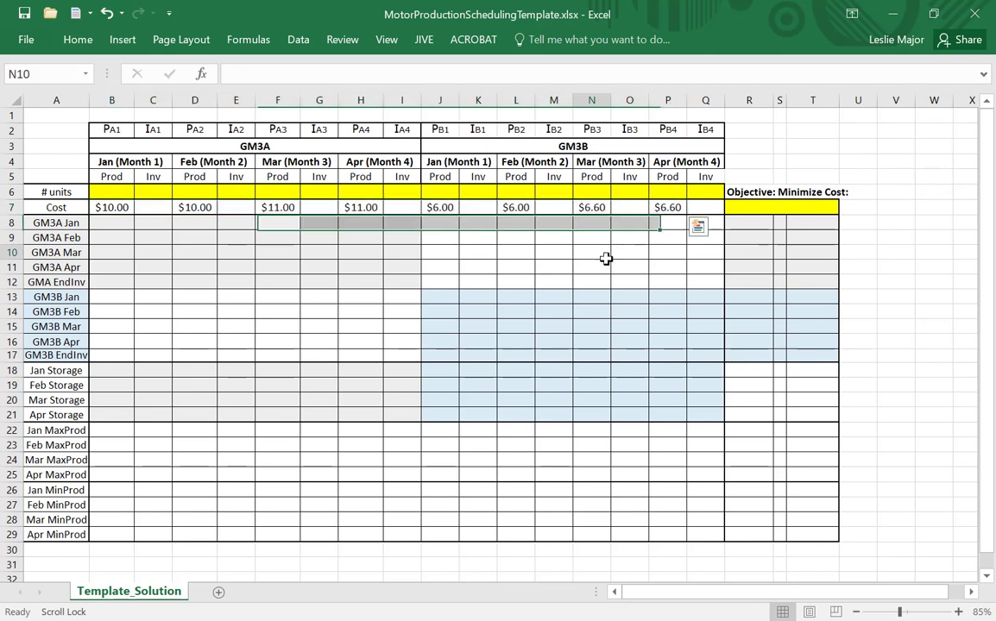
click(441, 266)
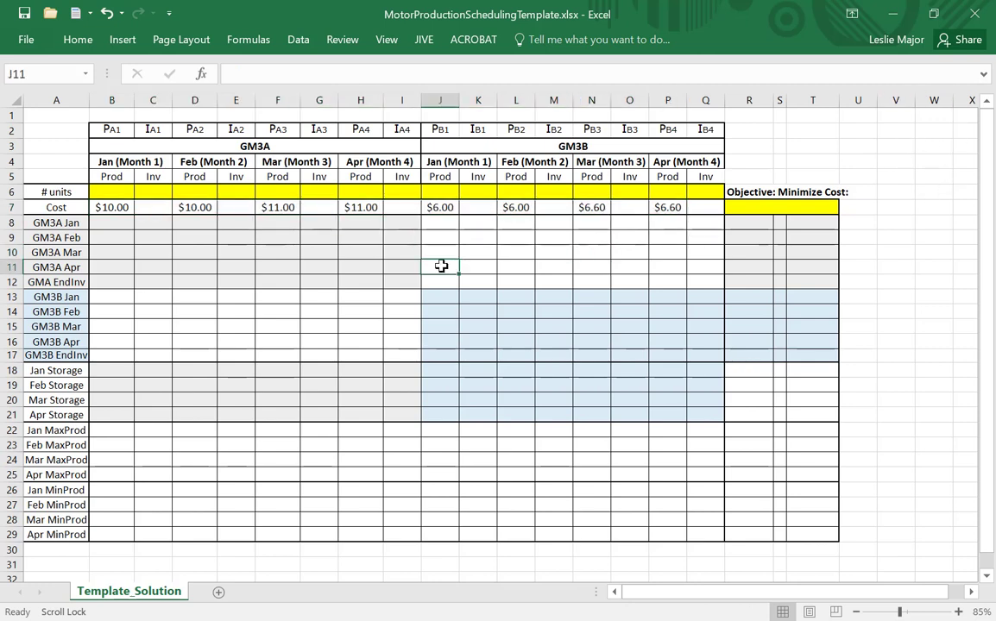
click(350, 294)
Enter 0.18 as the GM3A January inventory cost in C7
click(144, 206)
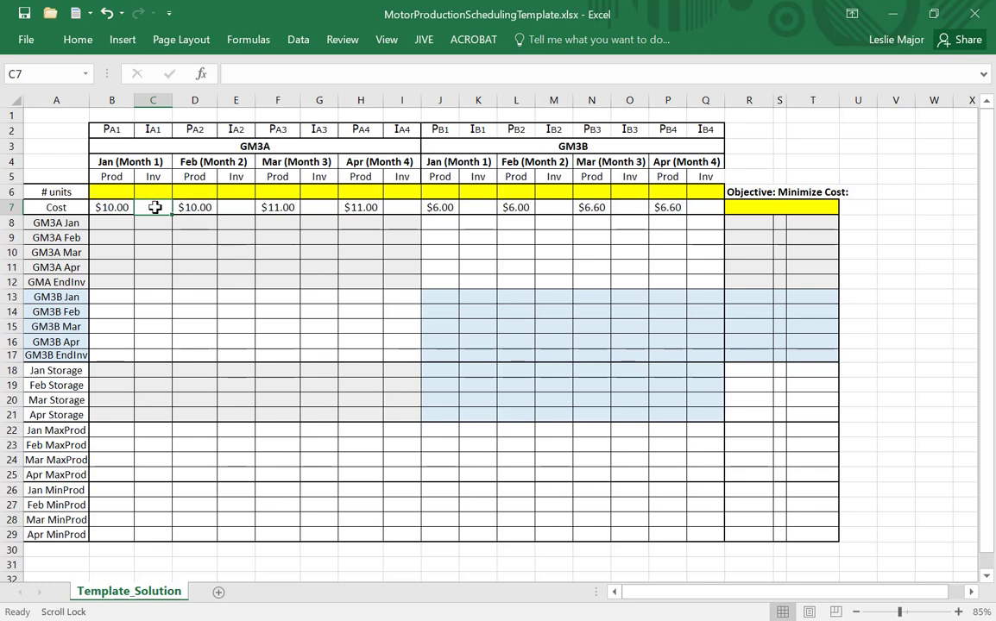
text(0.)
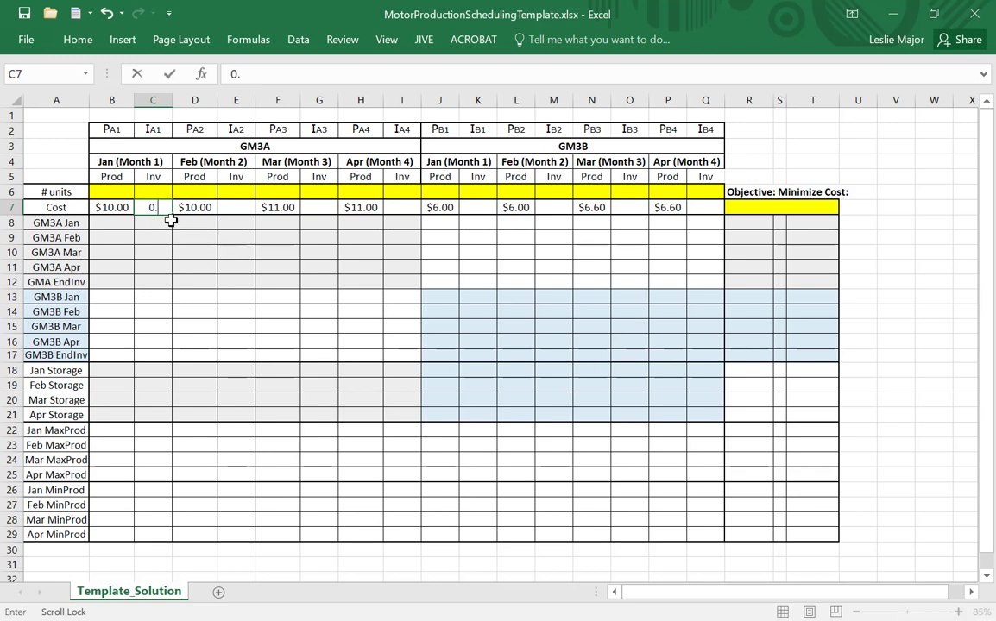
text(18)
click(171, 222)
Copy the January inventory cost in C7 to the GM3A February, March and April inventory cells E7, G7 and I7
click(154, 205)
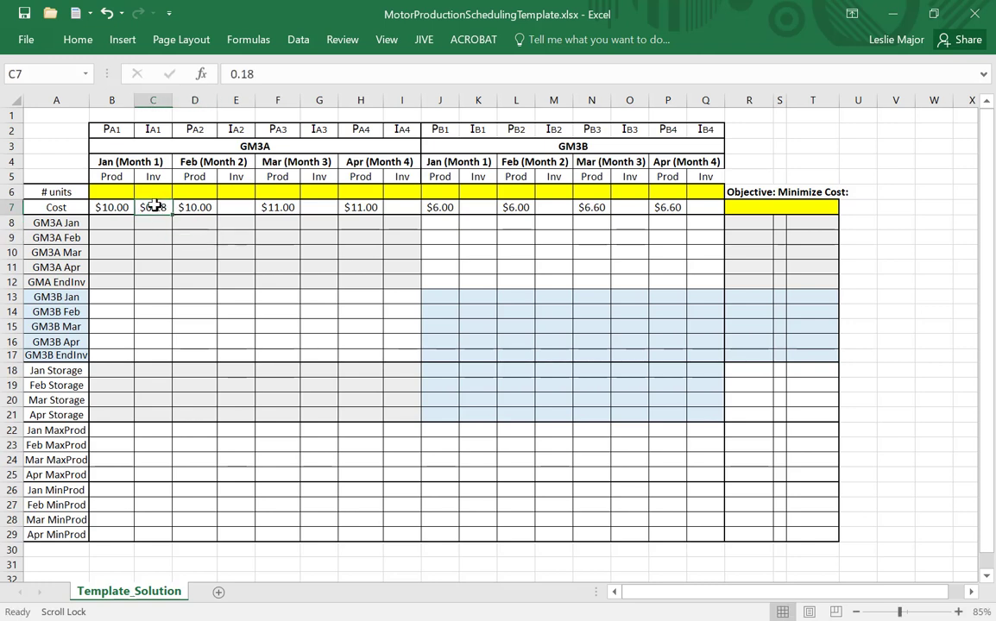
key(ctrl+c)
click(229, 207)
key(ctrl+v)
click(324, 207)
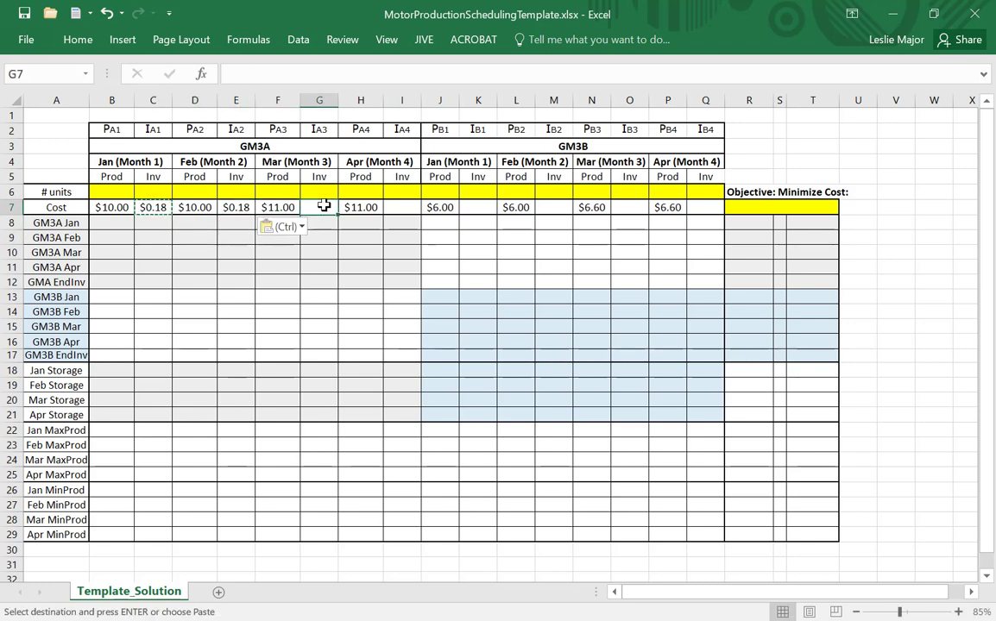
key(ctrl+v)
click(402, 203)
key(ctrl+v)
click(406, 276)
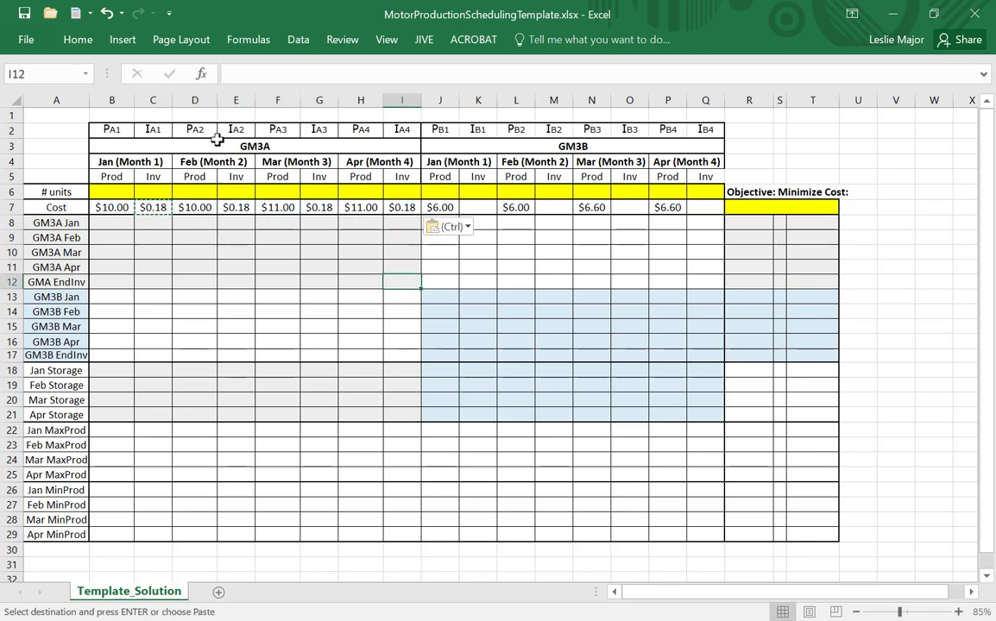
Enter 0.13 as the GM3B inventory cost for January in K7 and February in M7
click(213, 147)
click(210, 250)
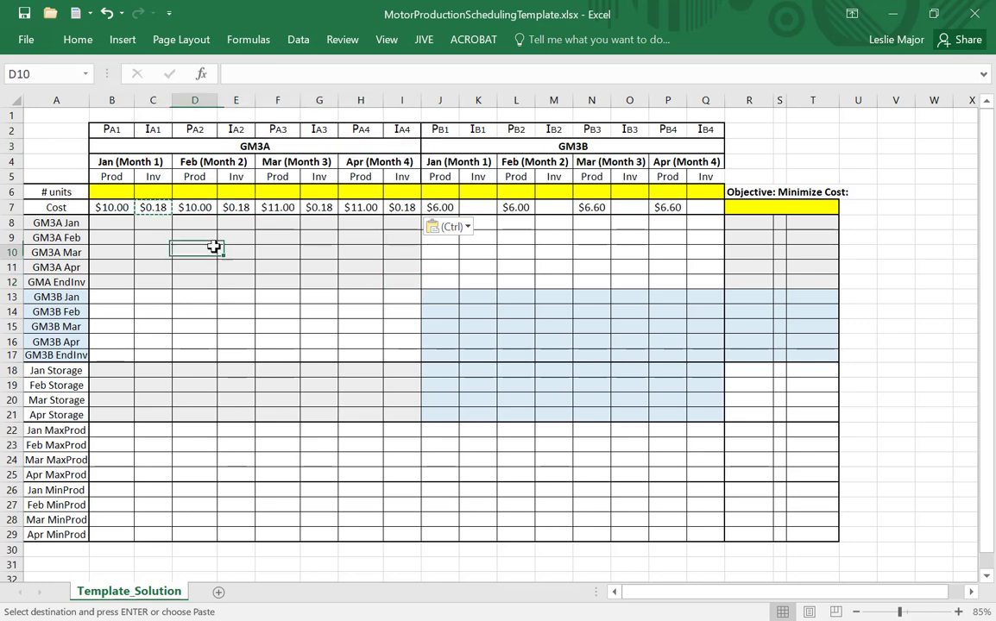
click(490, 208)
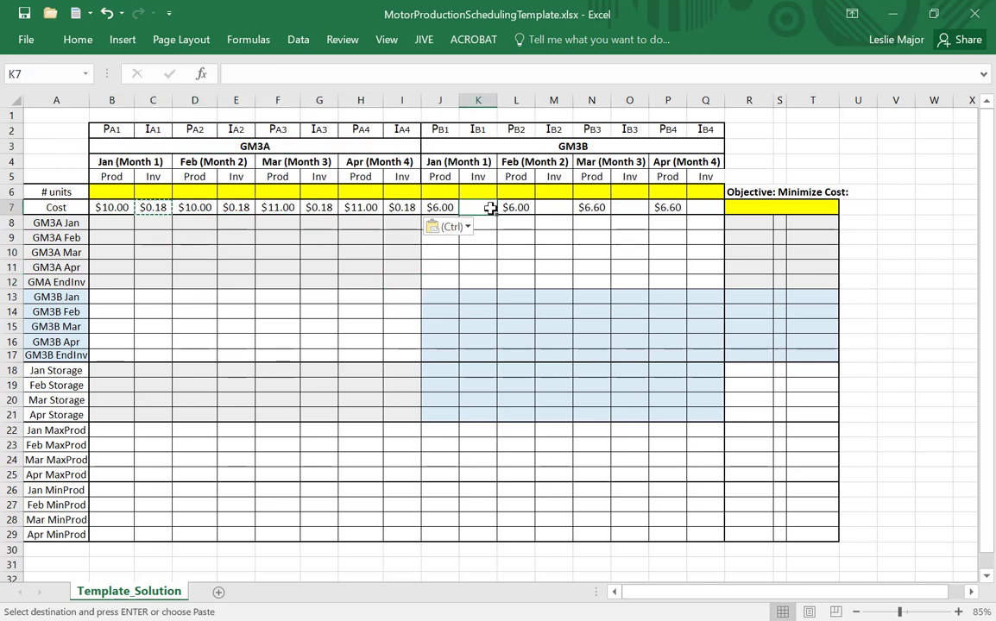
text(.13)
click(543, 205)
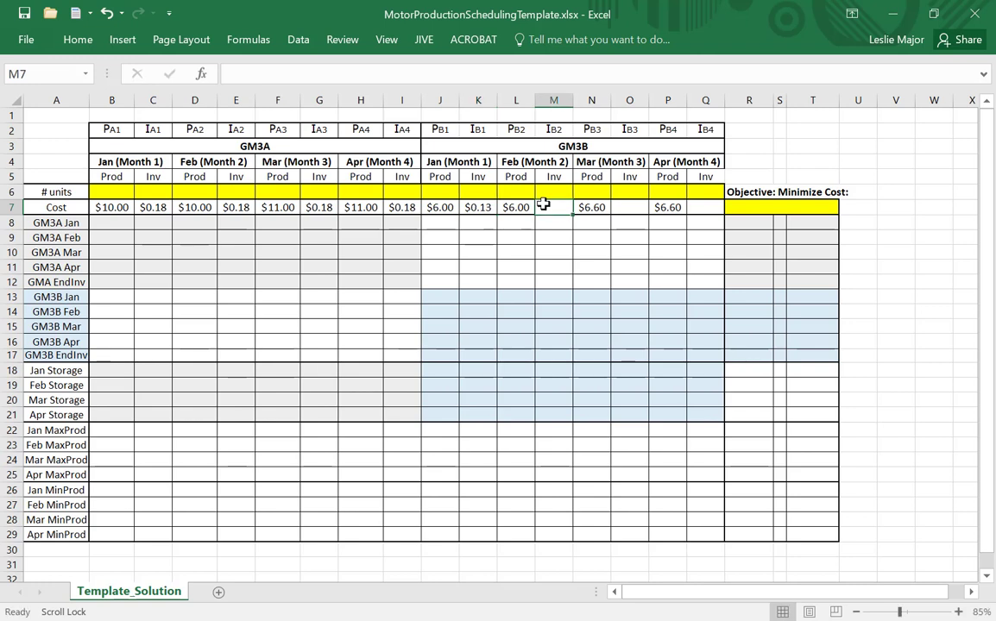
text(.13)
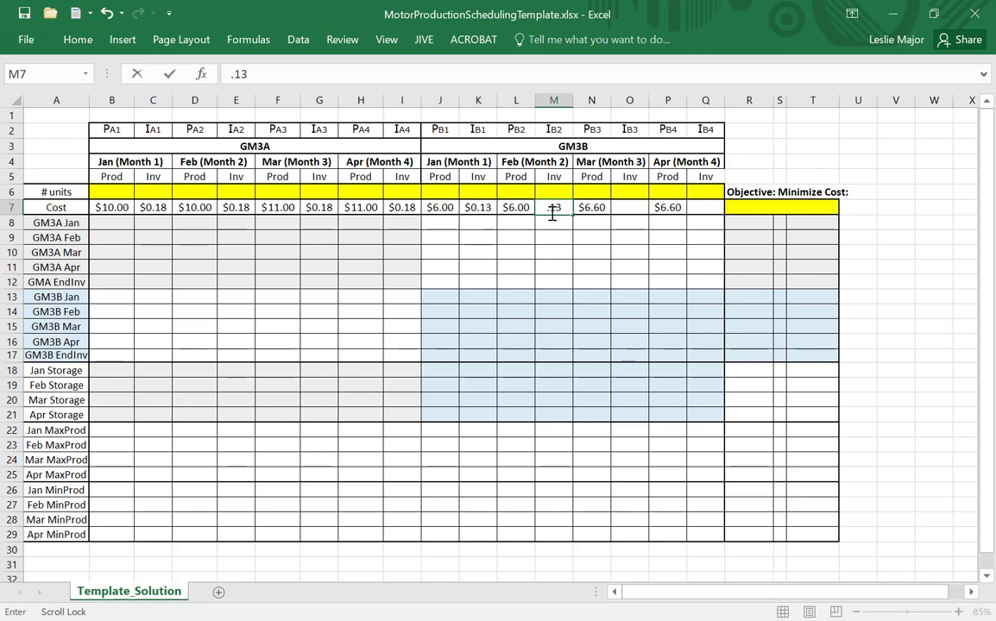
Enter 0.13 as the GM3B inventory cost for March in O7 and April in Q7
click(622, 204)
text(.13)
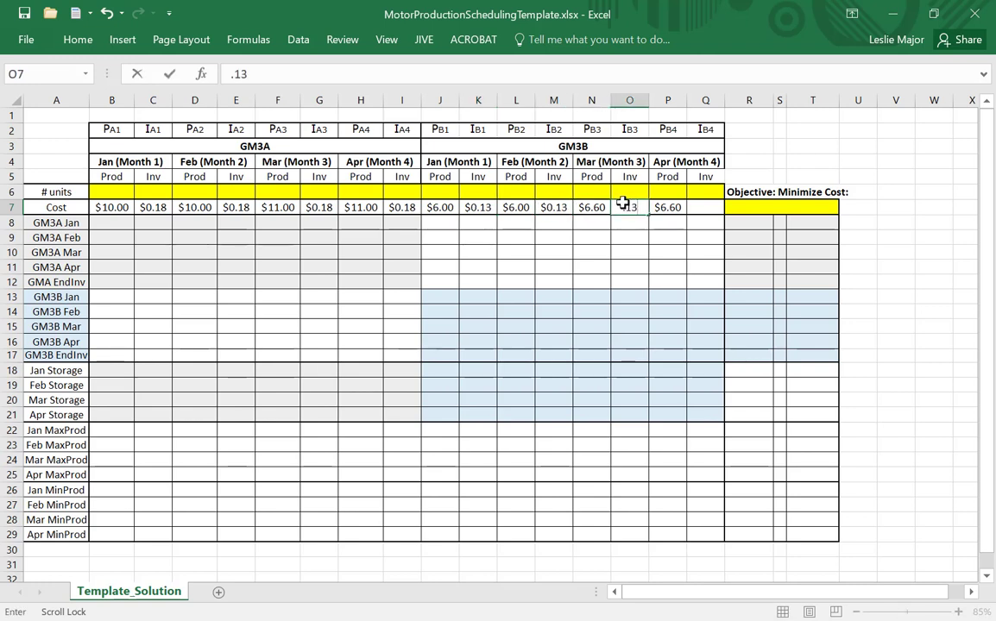
click(707, 207)
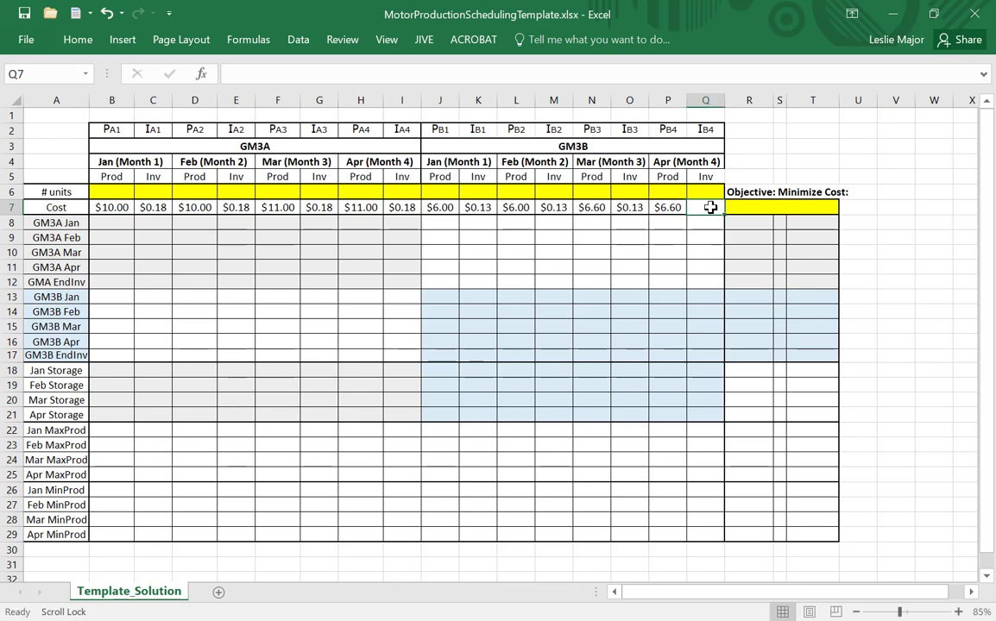
text(.13)
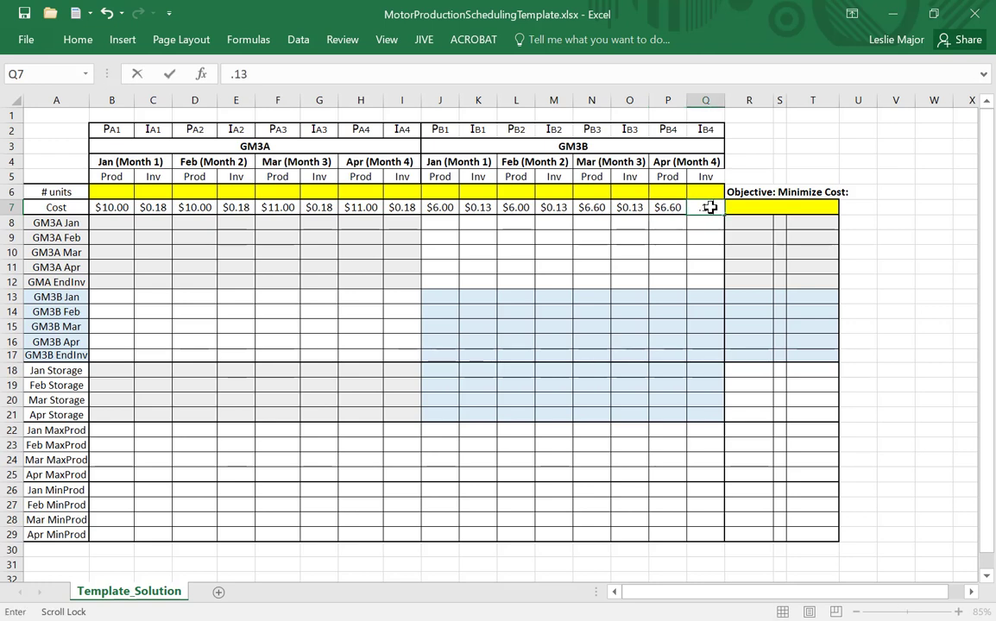
key(Return)
click(811, 162)
click(703, 208)
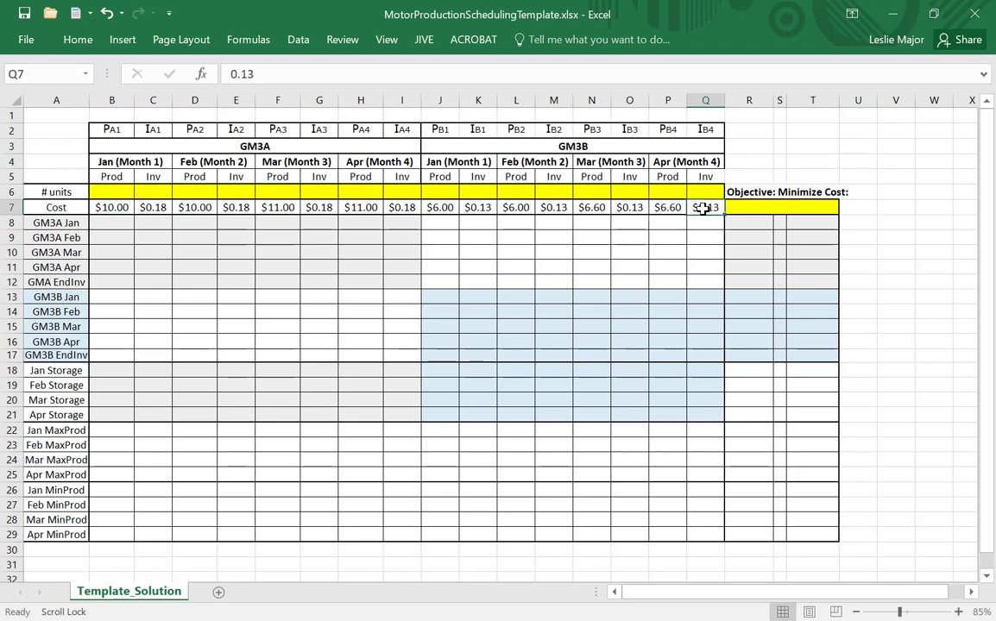
Examine the unit variable cells in B6:Q6 and the Minimize Cost objective cell R7
click(706, 193)
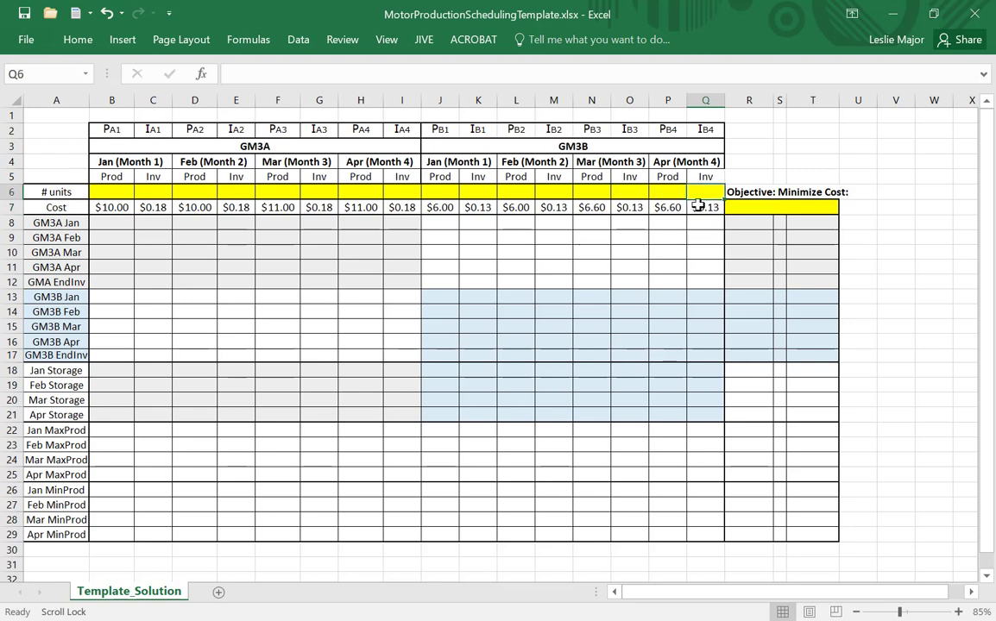
drag(127, 191, 709, 192)
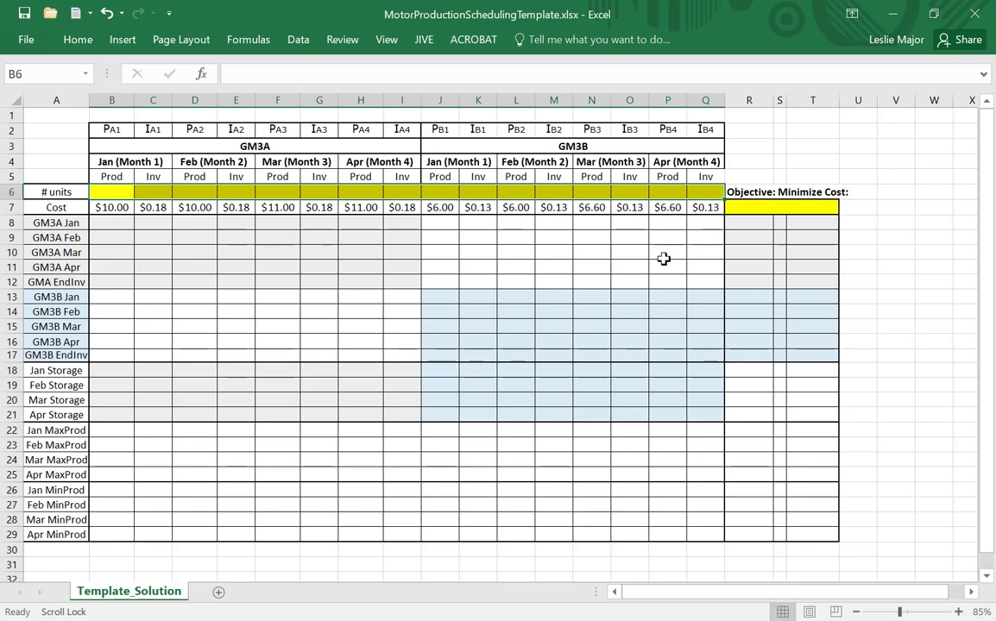
click(116, 191)
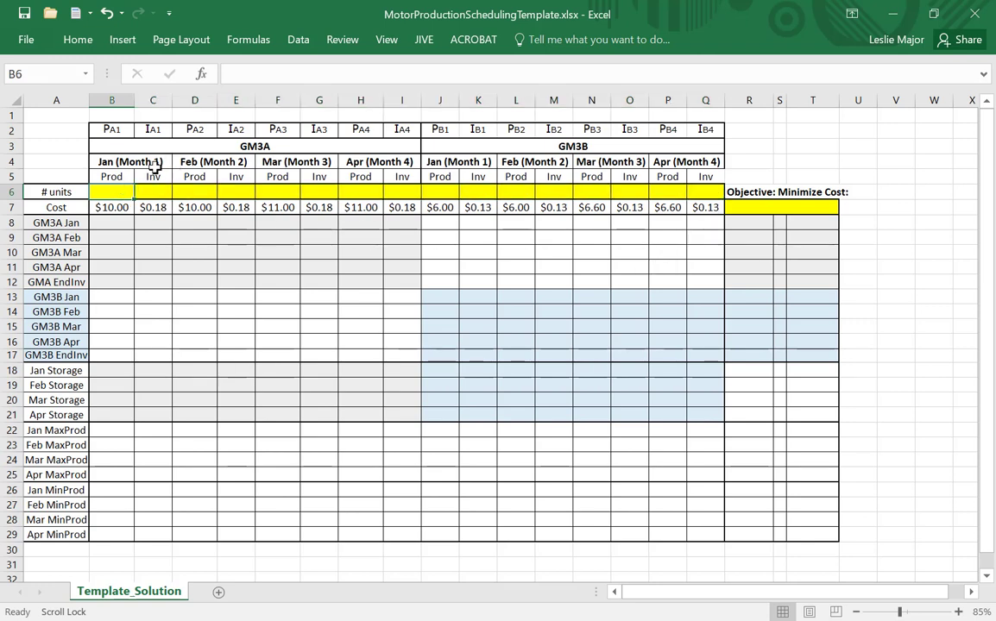
click(159, 190)
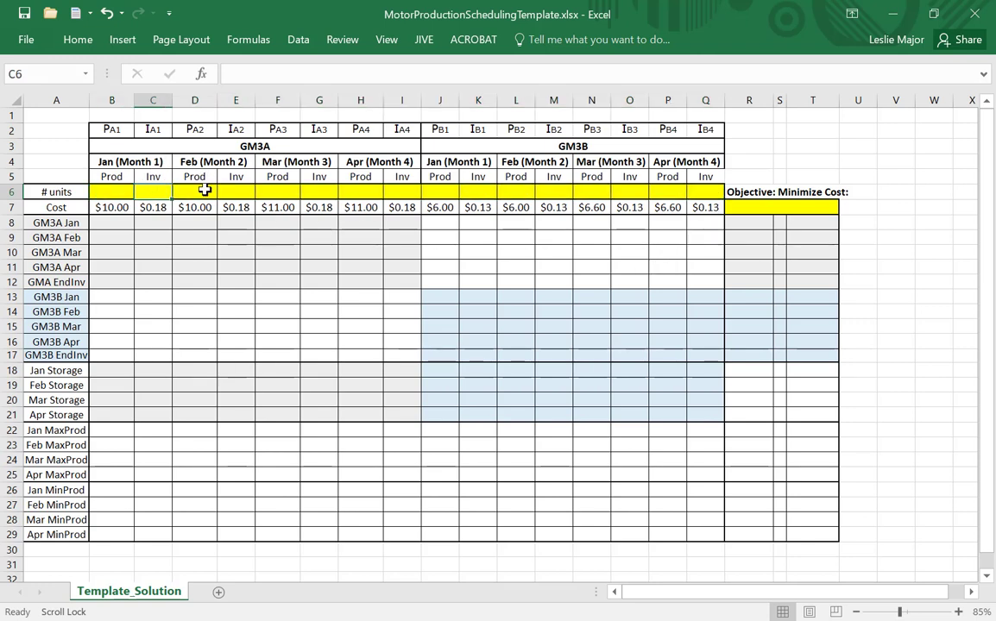
click(204, 190)
click(244, 192)
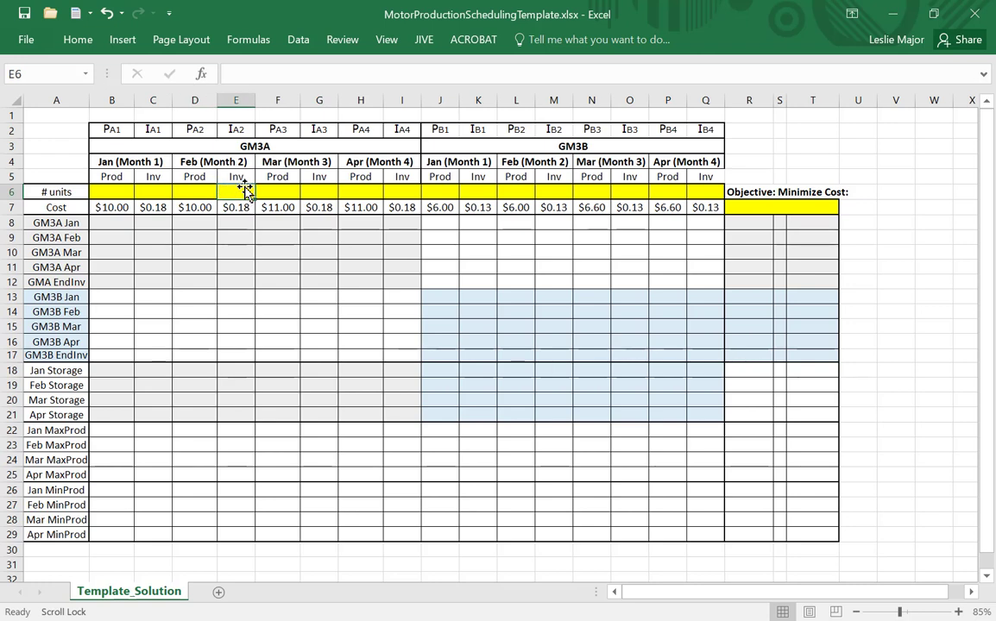
click(382, 236)
click(520, 238)
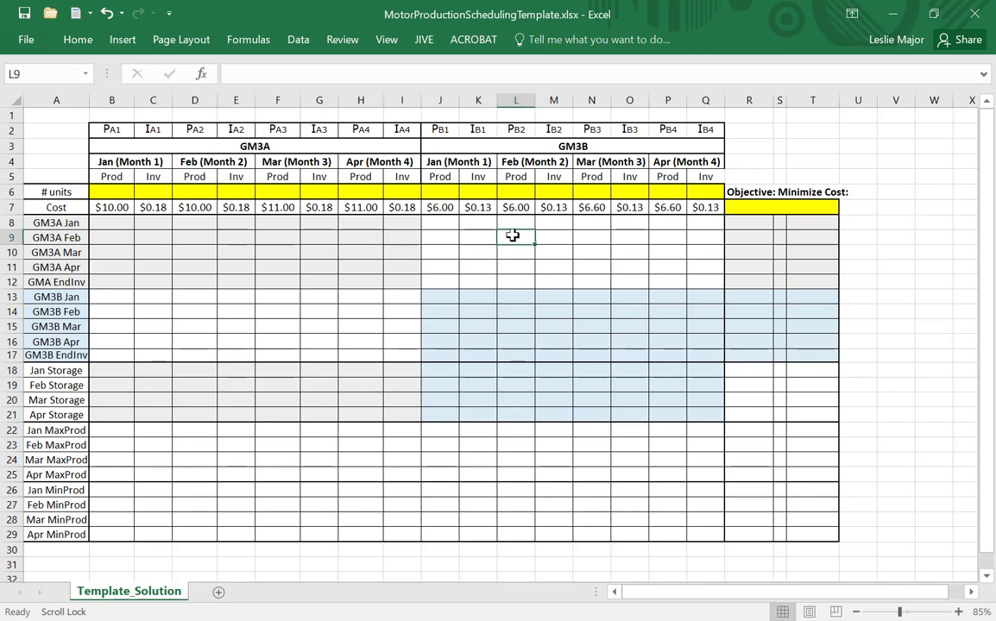
click(765, 207)
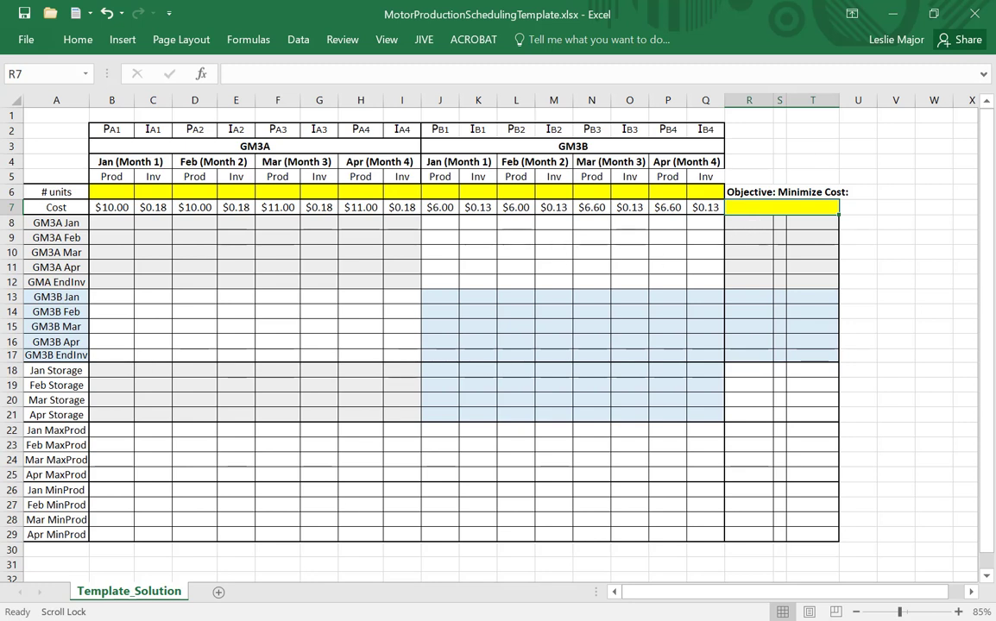
Switch to the LP setup PDF in Adobe Acrobat and read the Total Cost objective function on page 3
mouse_move(294, 613)
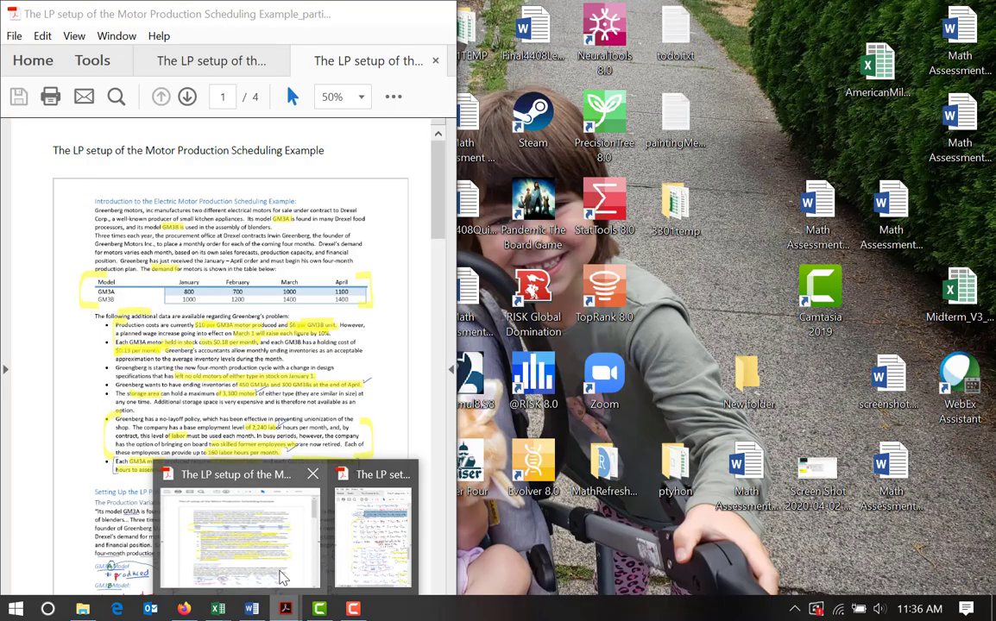
click(252, 516)
scroll(319, 446, down, 15)
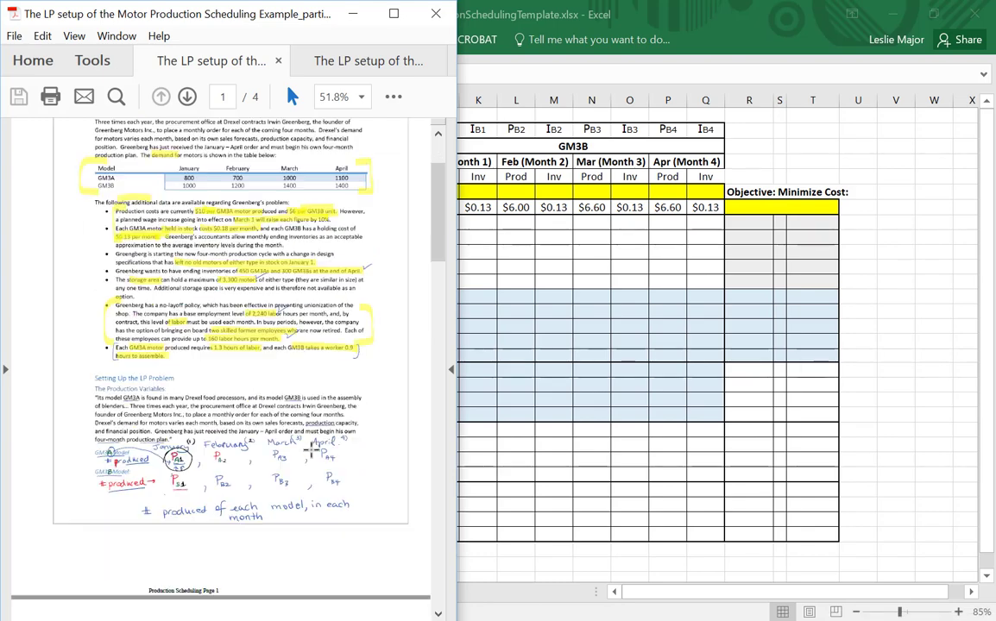
scroll(220, 362, down, 2)
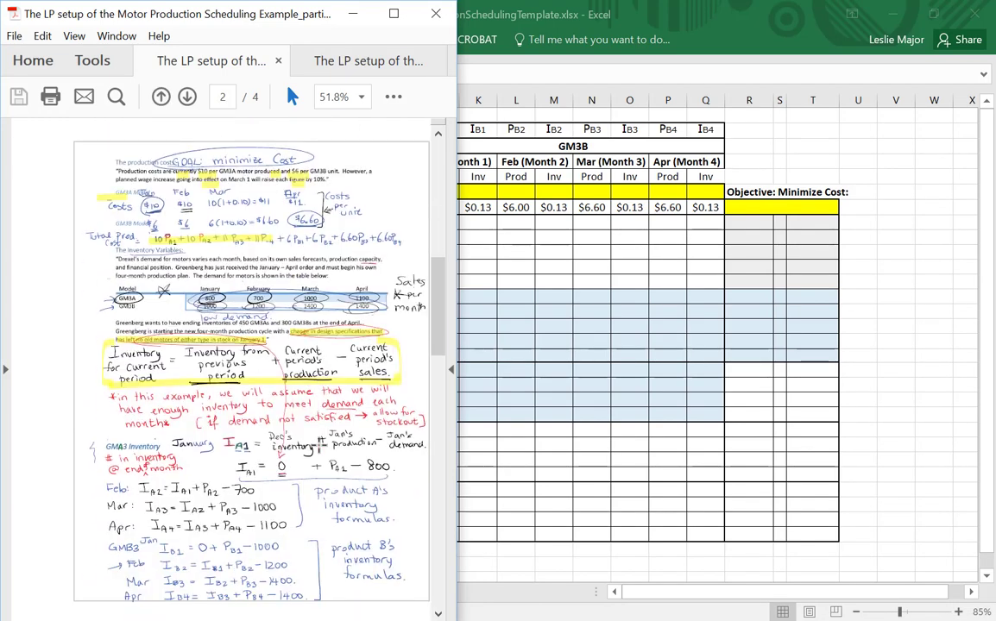
scroll(322, 445, down, 4)
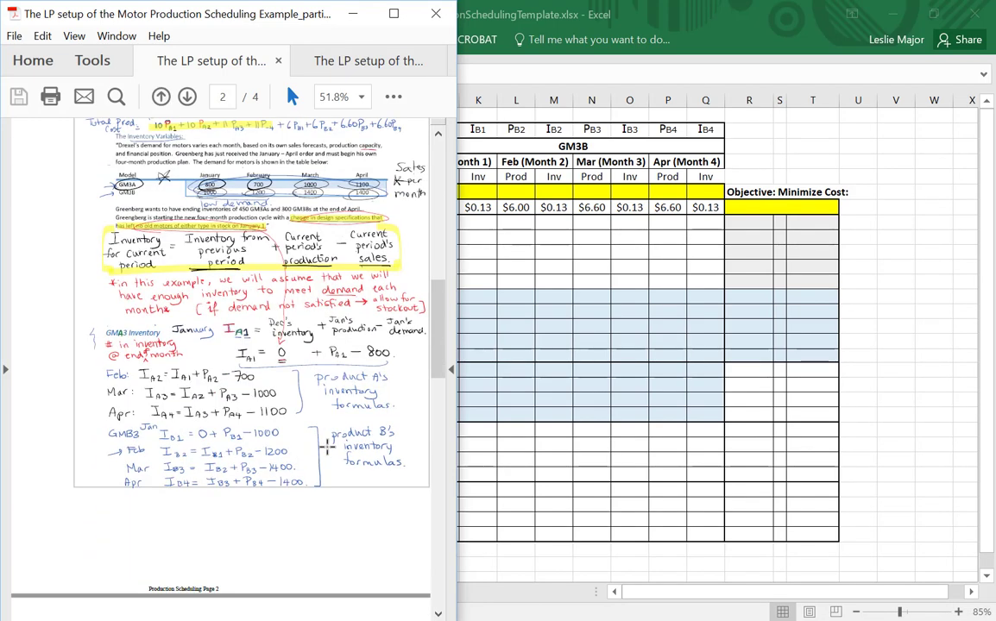
scroll(328, 446, up, 5)
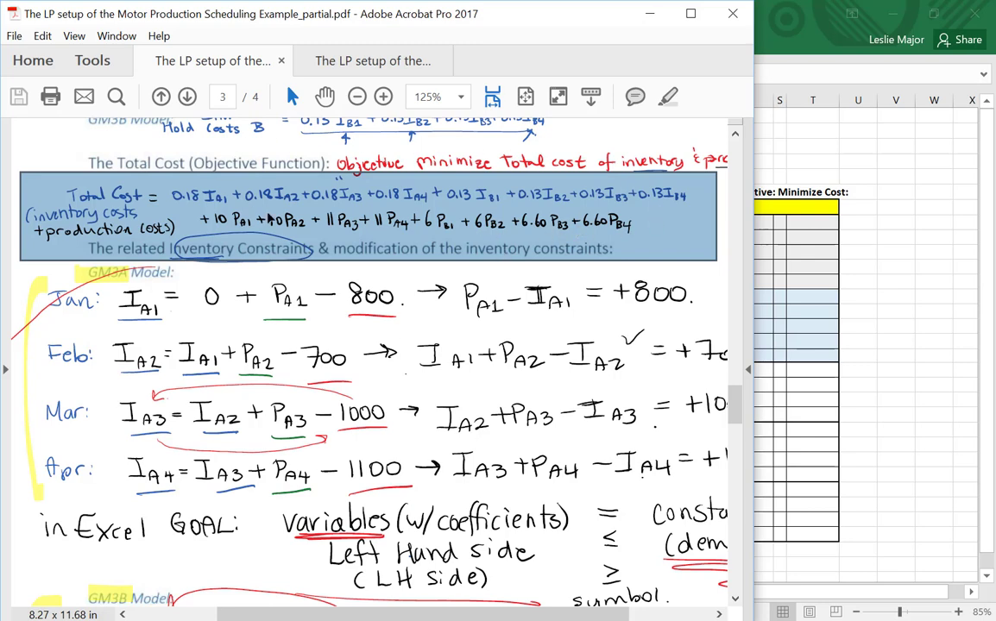
Return to the Excel workbook and examine the cost coefficients in row 7, the units in row 6 and the variable names in row 2
click(749, 267)
drag(111, 207, 717, 207)
click(516, 235)
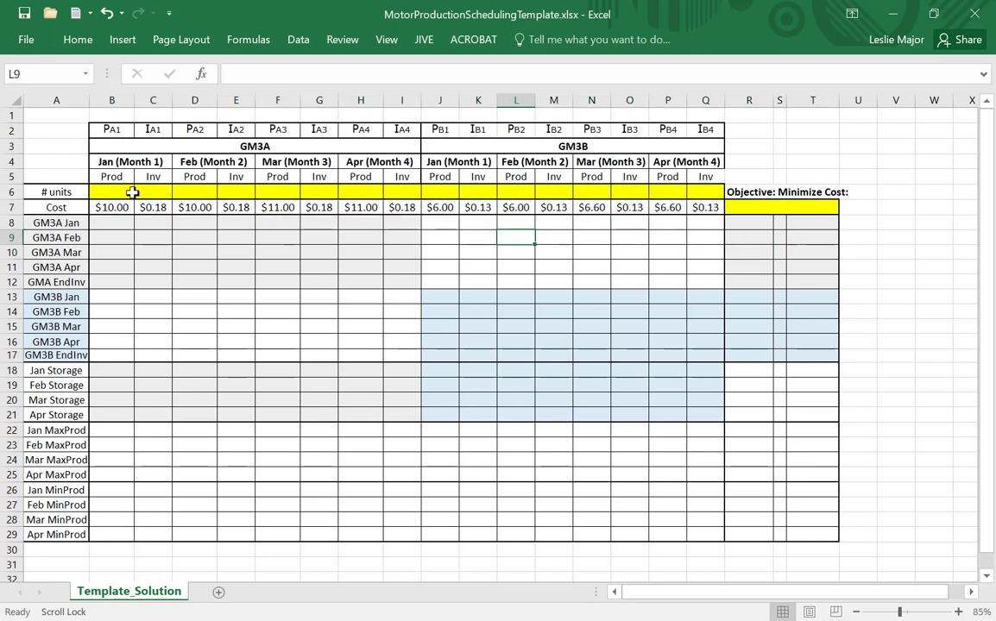
drag(132, 191, 629, 191)
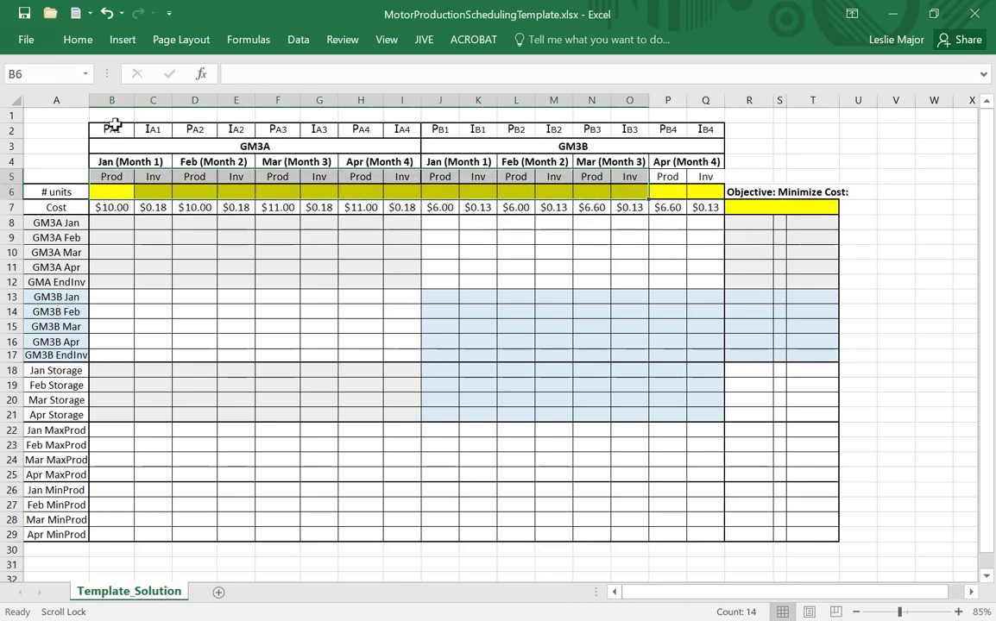
drag(115, 125, 706, 129)
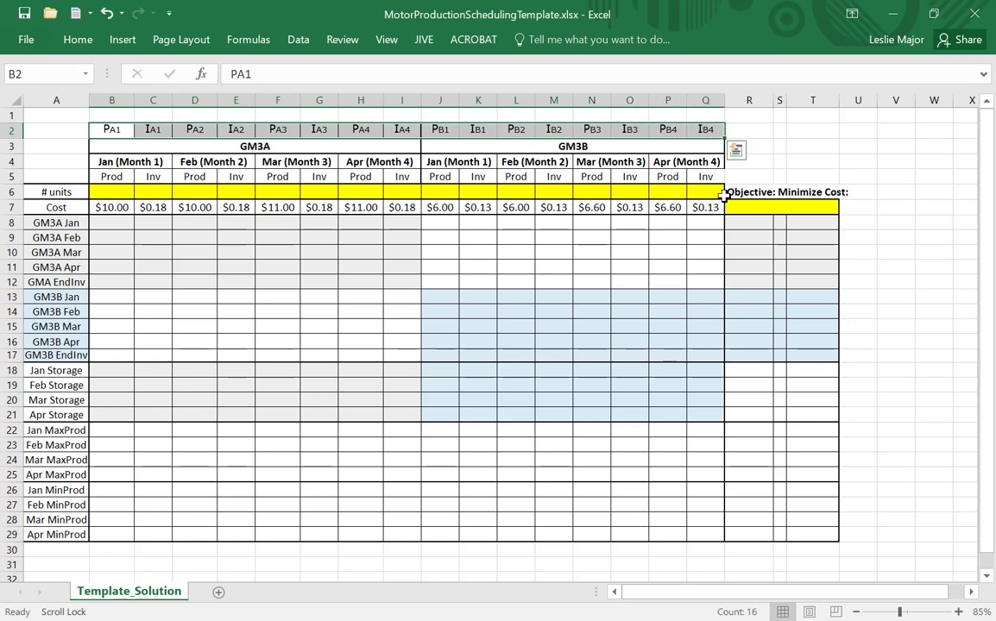
Build a SUMPRODUCT formula in objective cell R7 from the units B6:Q6 and the costs B7:Q7
click(747, 208)
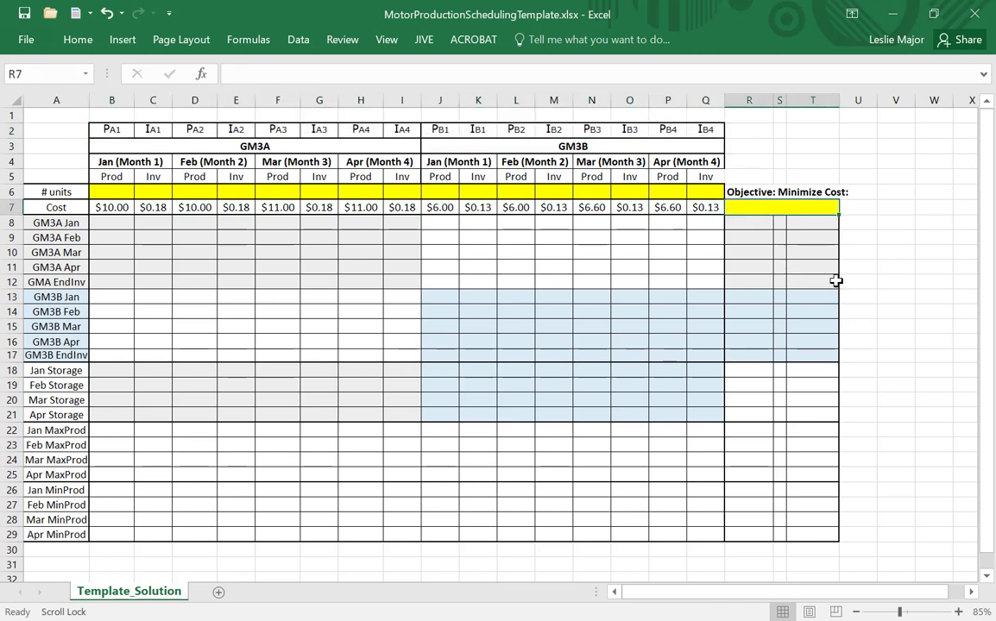
text(=sumproduct()
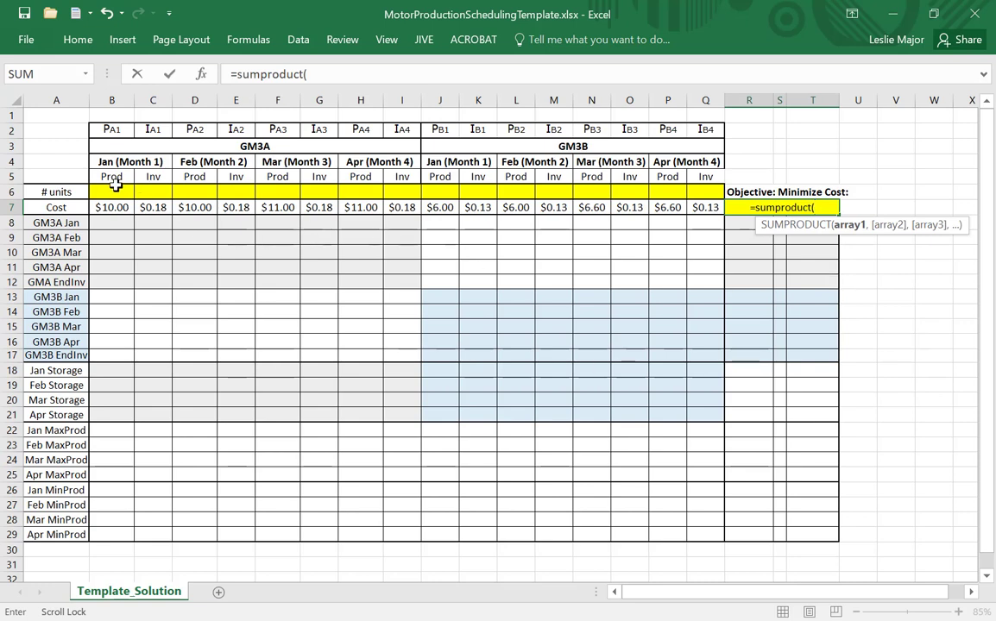
drag(117, 191, 700, 190)
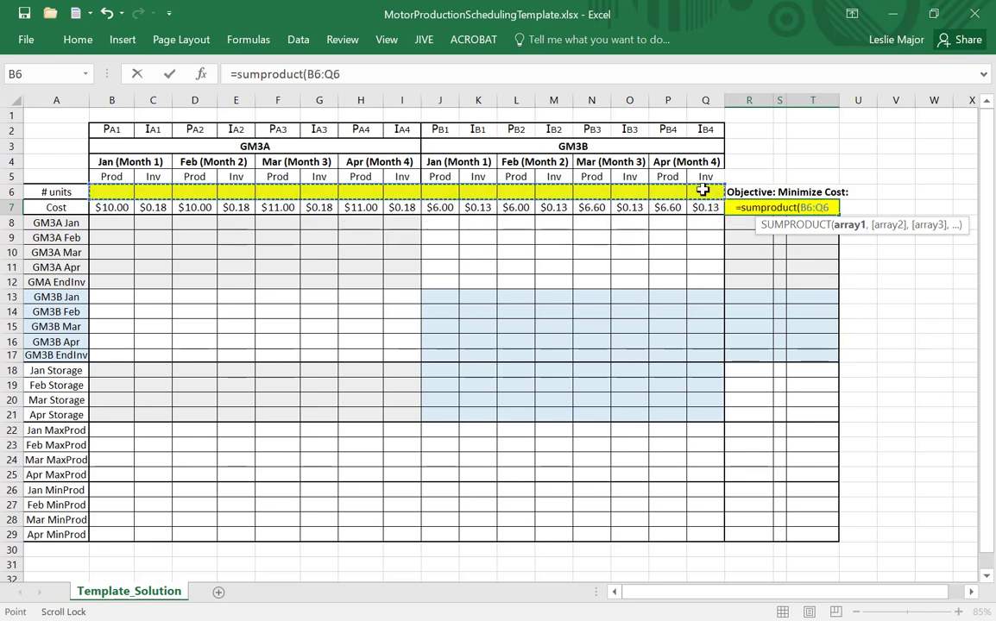
text(,)
drag(105, 204, 716, 211)
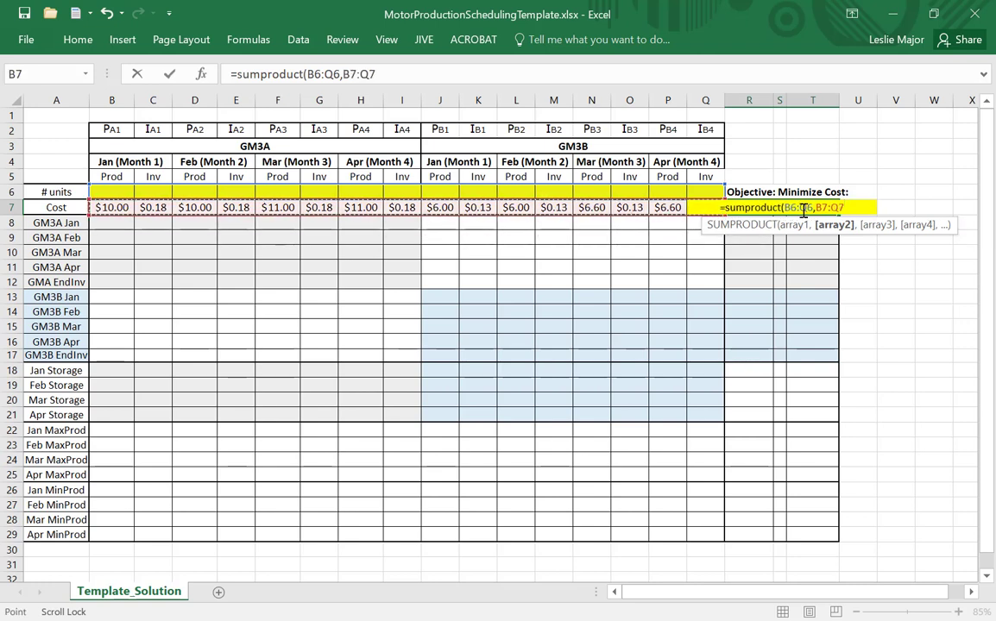
Make the units range absolute as $B$6:$Q$6 in the R7 formula, commit it, and reopen the formula for checking
click(788, 208)
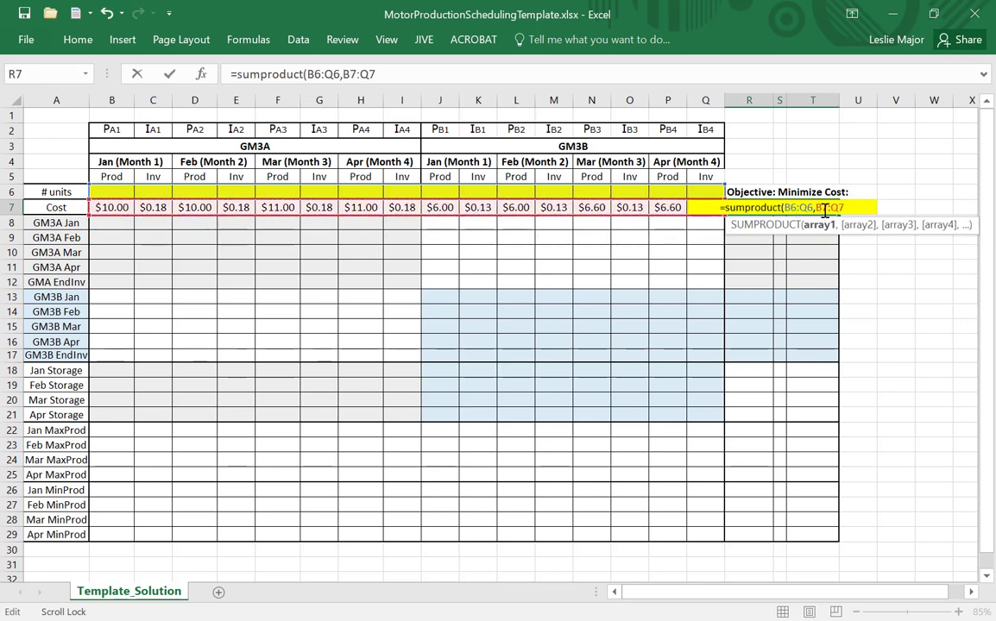
key(F4)
click(813, 210)
key(F4)
click(861, 208)
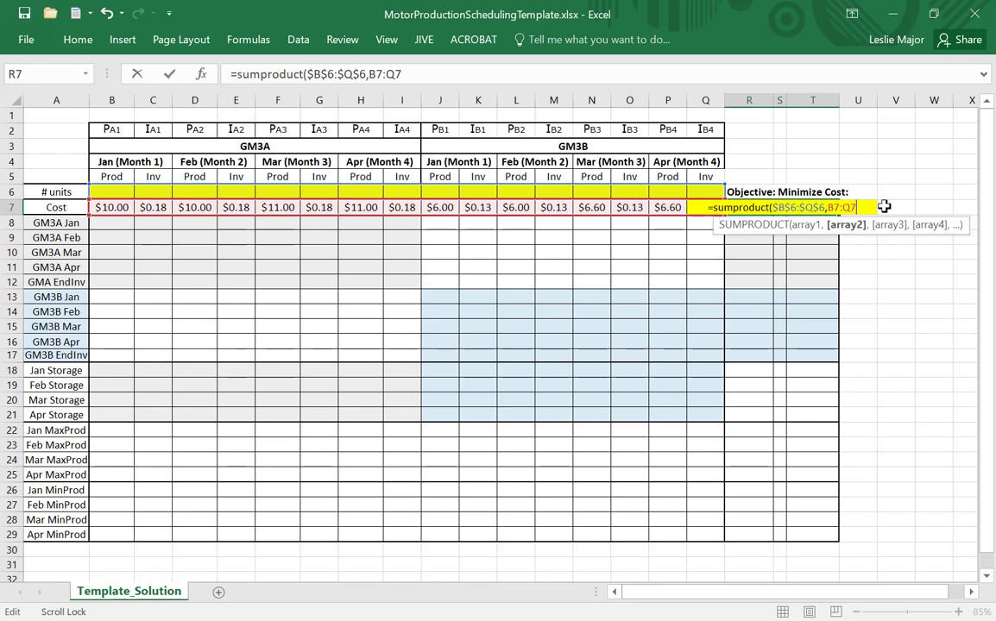
key(Return)
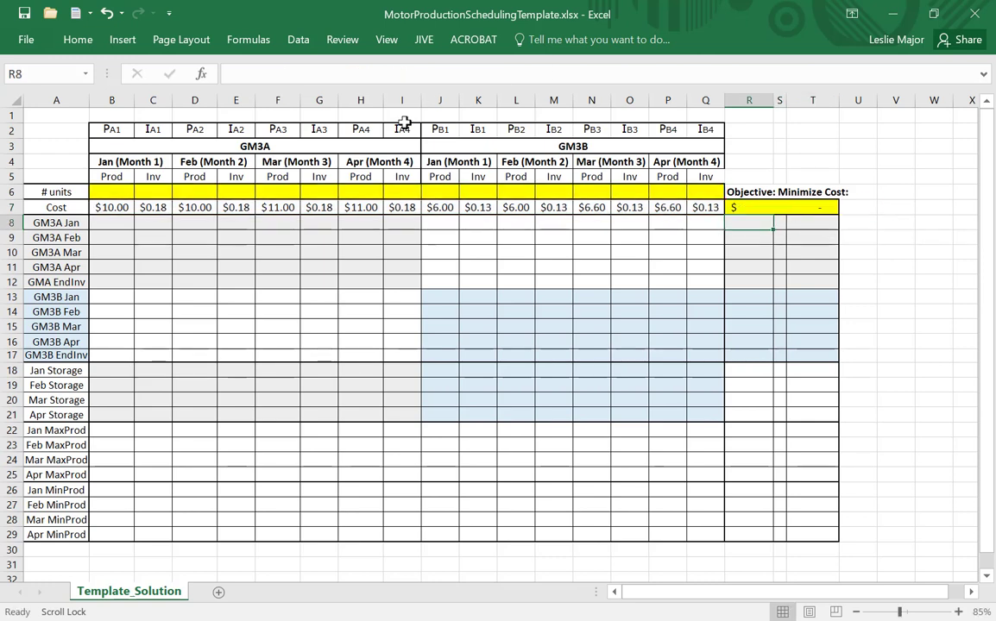
key(Up)
key(F2)
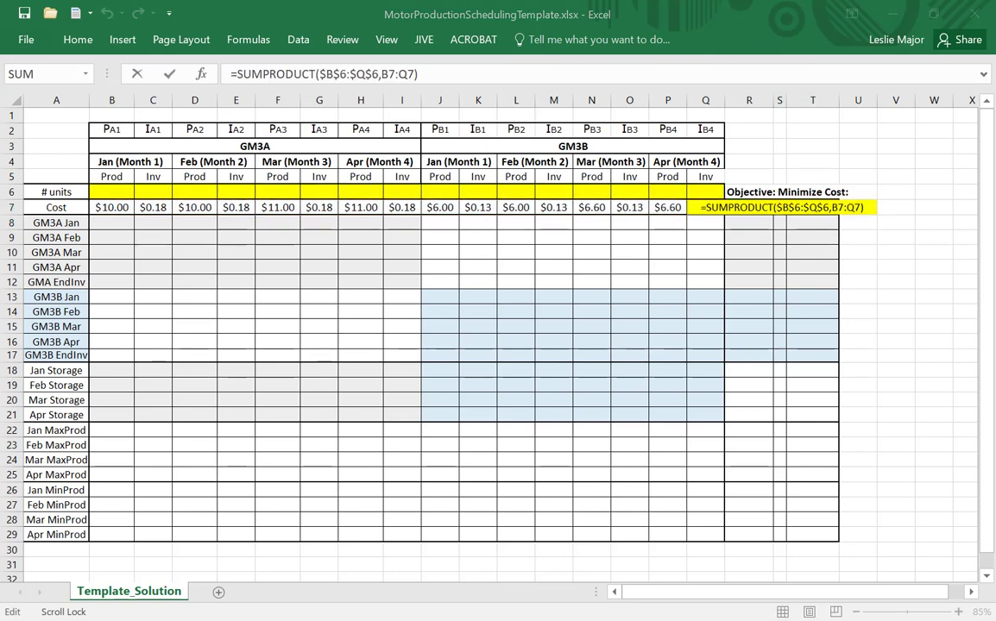